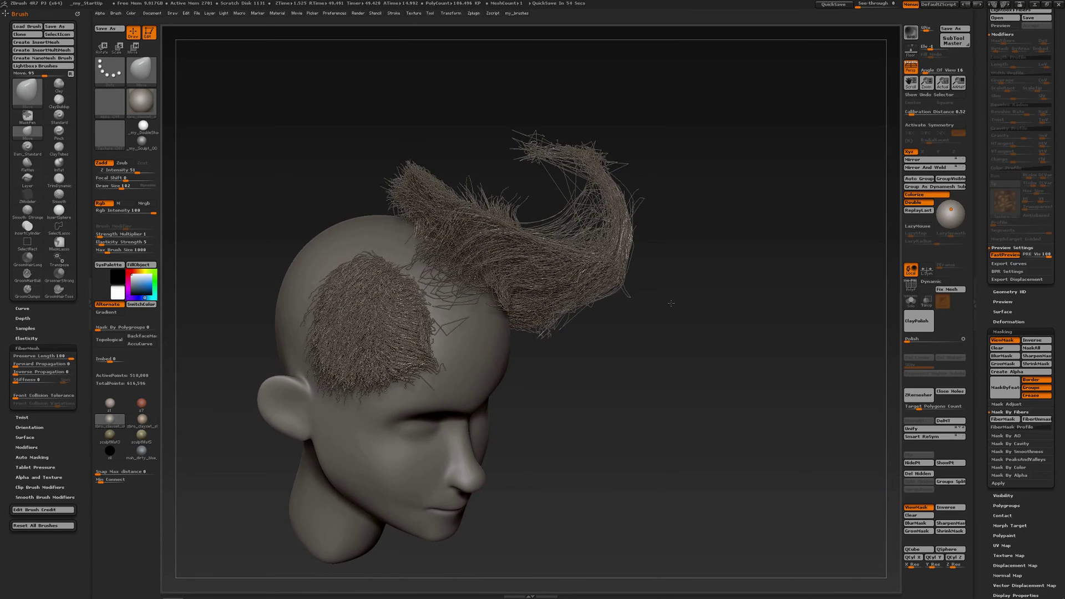
Grow the mask on the hair fibers repeatedly, sharpening it between rounds of growing.
{"action": "right_click_drag", "start_coordinate": [612, 218], "coordinate": [610, 239], "text": "alt"}
{"action": "left_click_drag", "start_coordinate": [542, 218], "coordinate": [569, 201]}
{"action": "key", "text": "ctrl"}
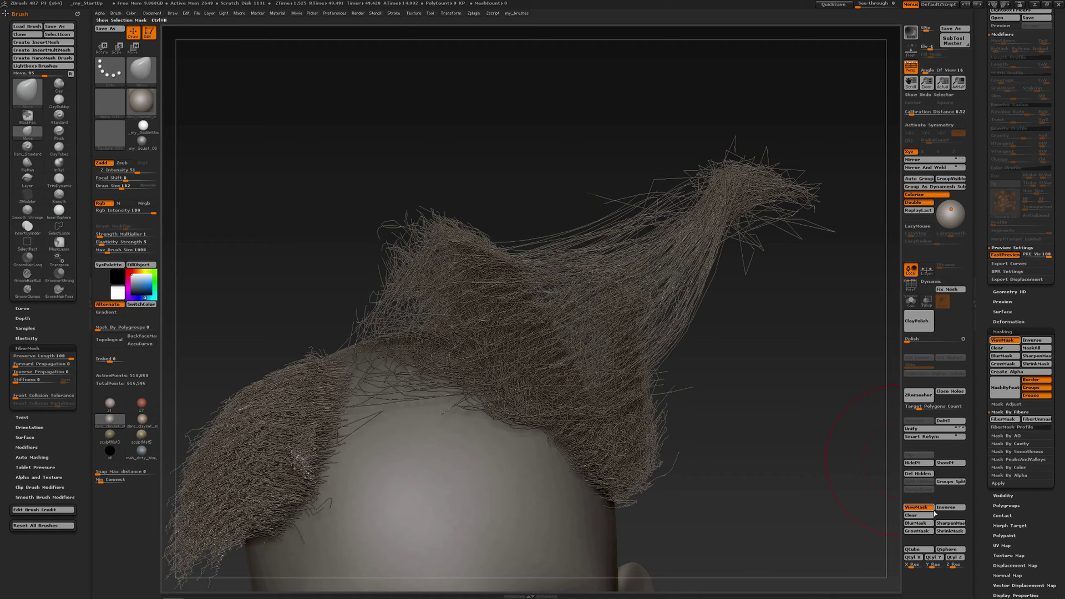
{"action": "left_click", "coordinate": [921, 532]}
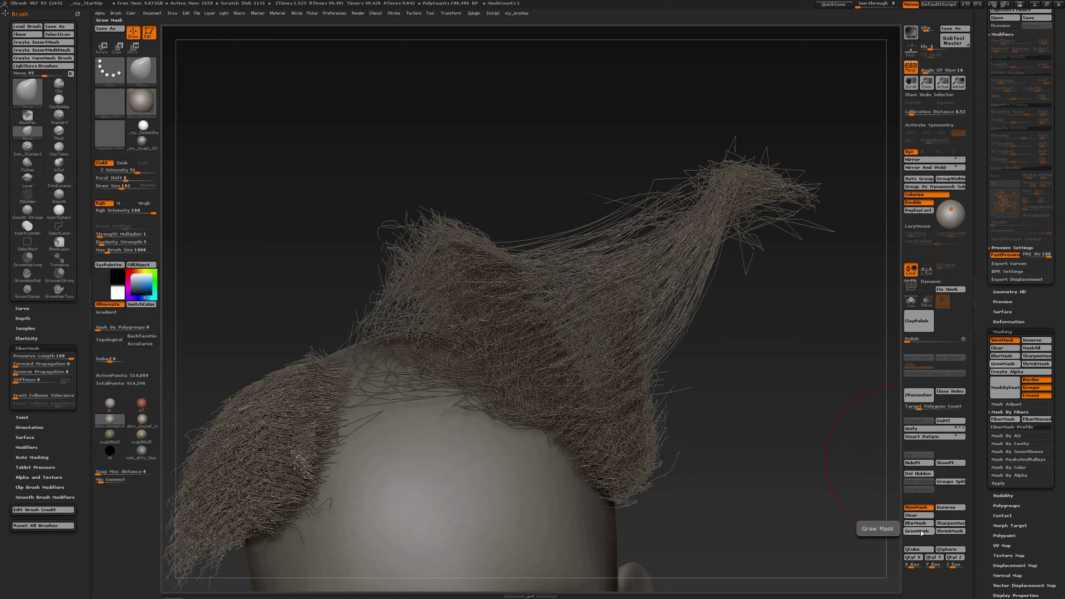
{"action": "left_click", "coordinate": [920, 532]}
{"action": "left_click", "coordinate": [920, 531]}
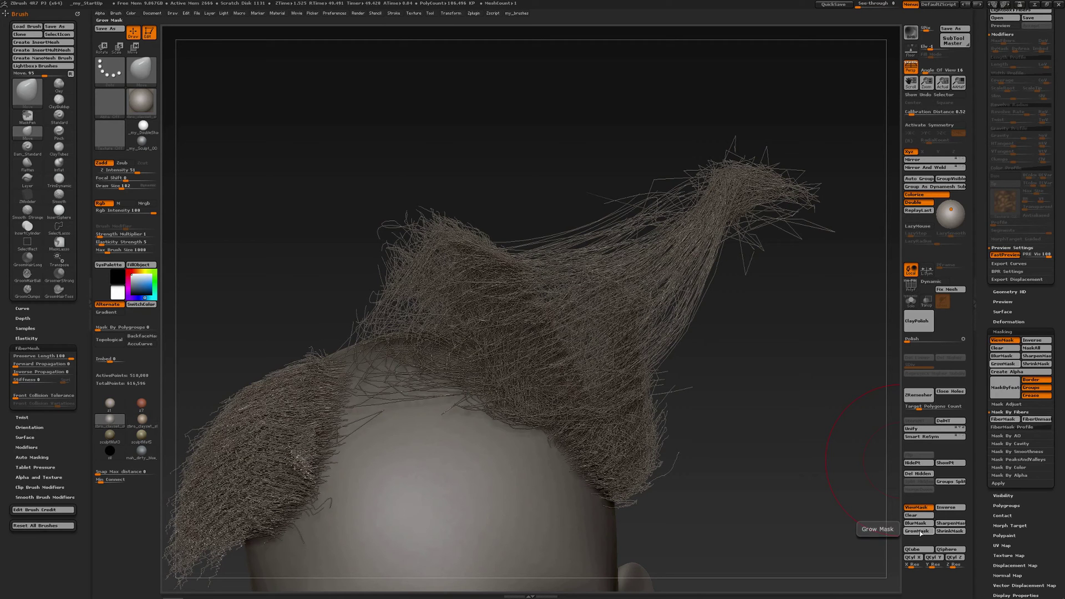
{"action": "left_click", "coordinate": [920, 531]}
{"action": "left_click", "coordinate": [921, 532]}
{"action": "left_click", "coordinate": [921, 532]}
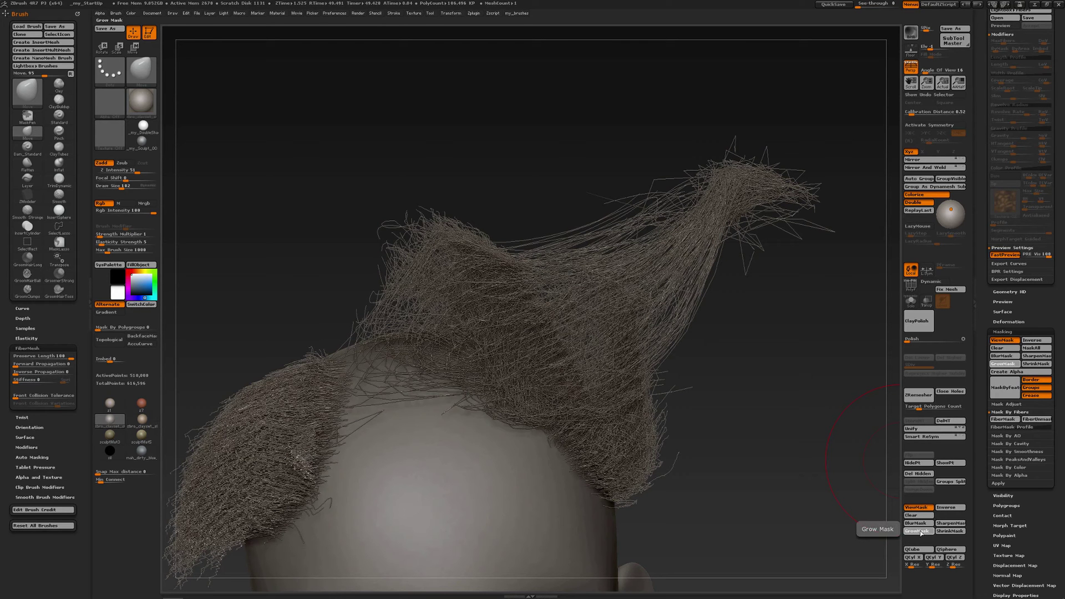
{"action": "left_click", "coordinate": [947, 524]}
{"action": "left_click", "coordinate": [921, 532]}
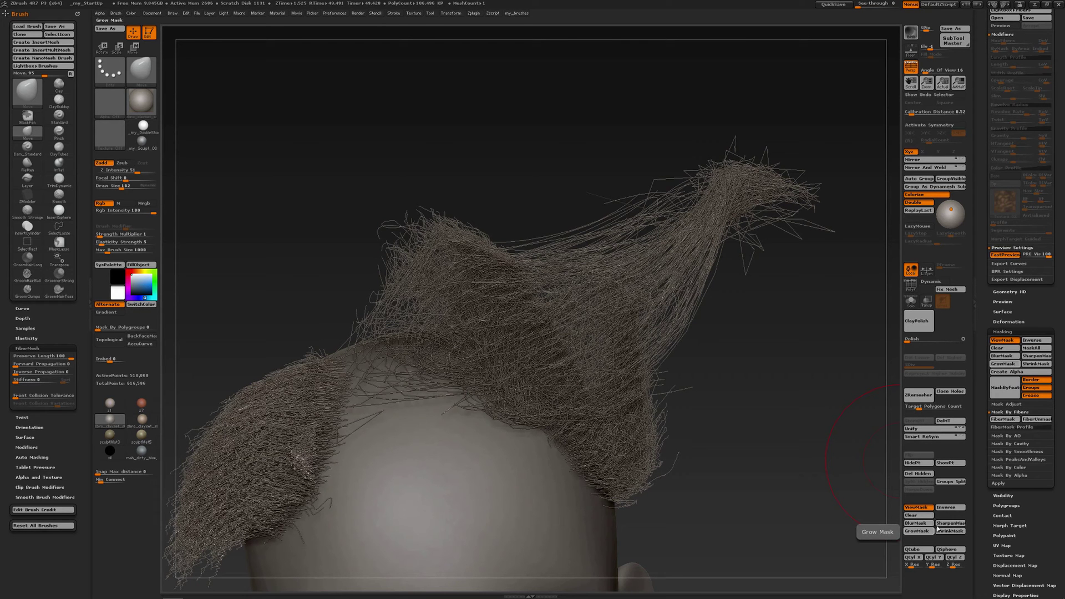
{"action": "left_click", "coordinate": [947, 525]}
{"action": "left_click", "coordinate": [947, 525]}
{"action": "left_click", "coordinate": [922, 534]}
{"action": "left_click", "coordinate": [920, 531]}
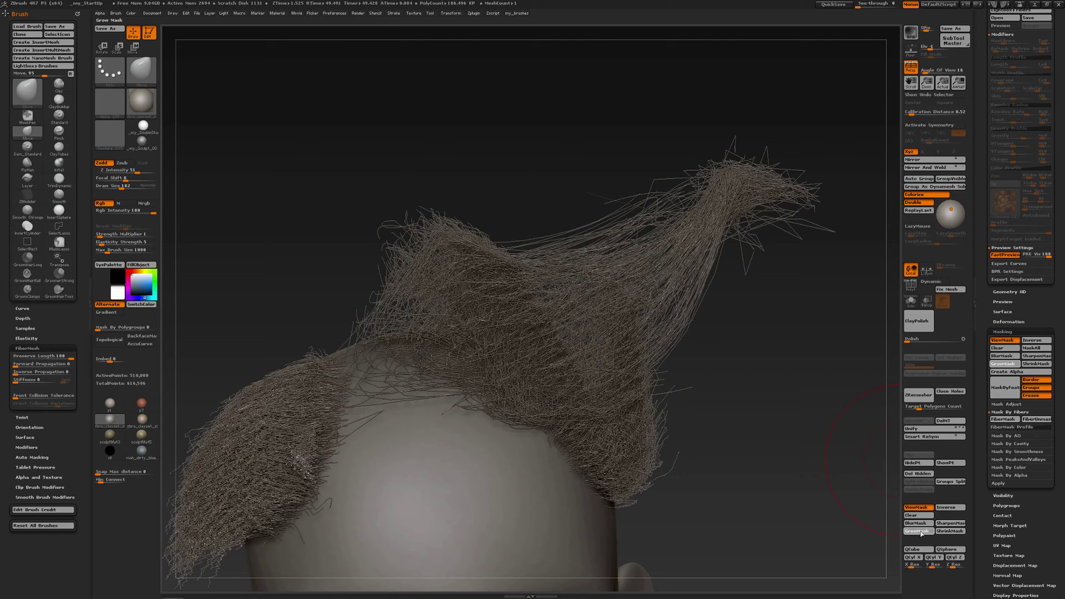
{"action": "left_click", "coordinate": [920, 532]}
{"action": "left_click", "coordinate": [921, 531]}
{"action": "left_click", "coordinate": [920, 532]}
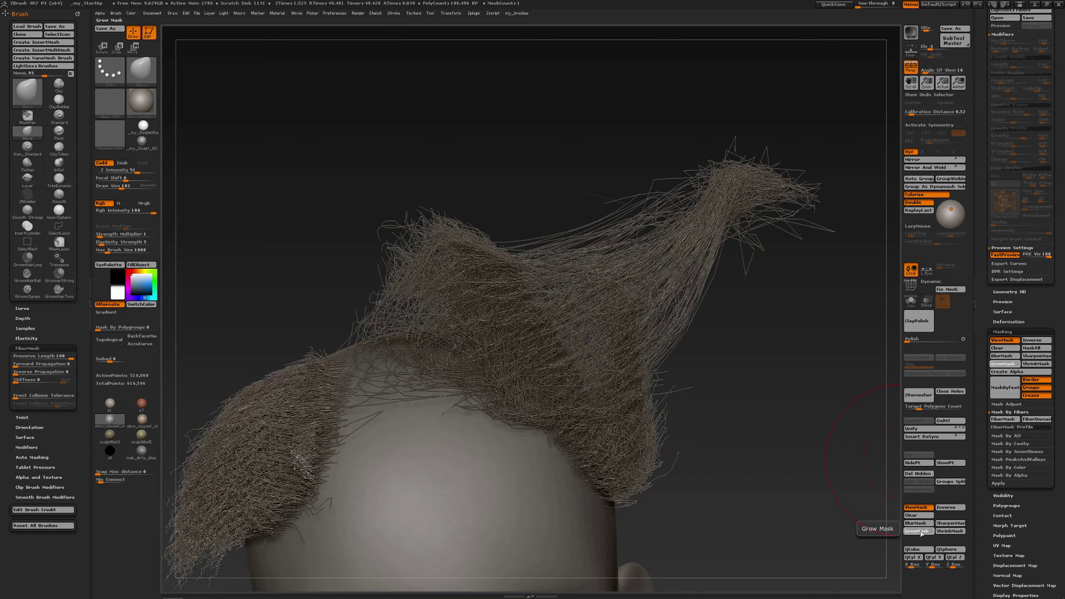
{"action": "left_click", "coordinate": [921, 532]}
{"action": "left_click", "coordinate": [948, 524]}
{"action": "left_click", "coordinate": [947, 524]}
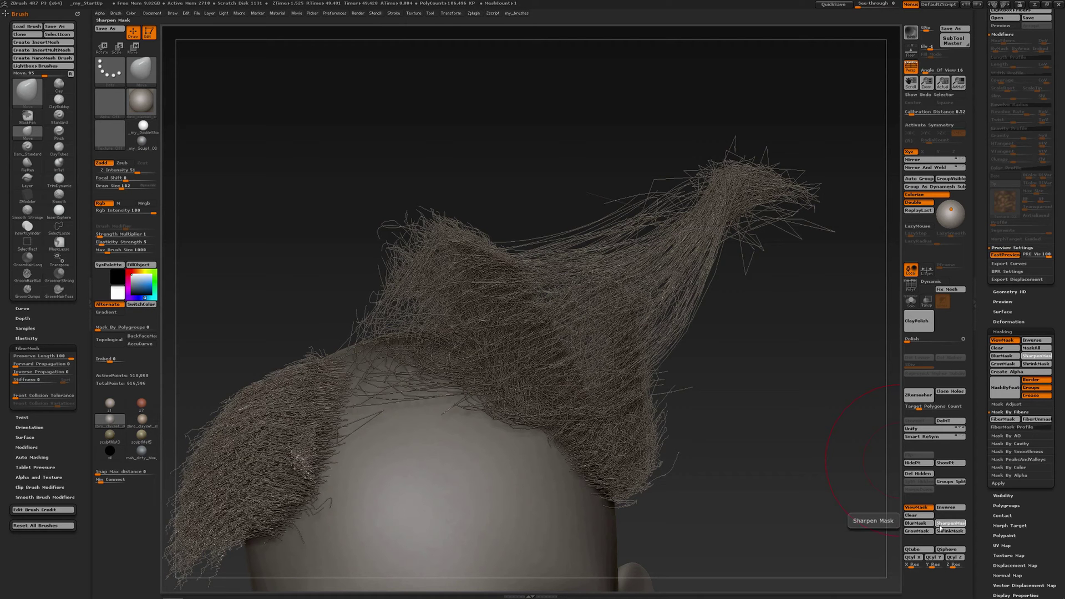
{"action": "left_click", "coordinate": [919, 531]}
{"action": "left_click", "coordinate": [919, 531]}
{"action": "left_click", "coordinate": [919, 531]}
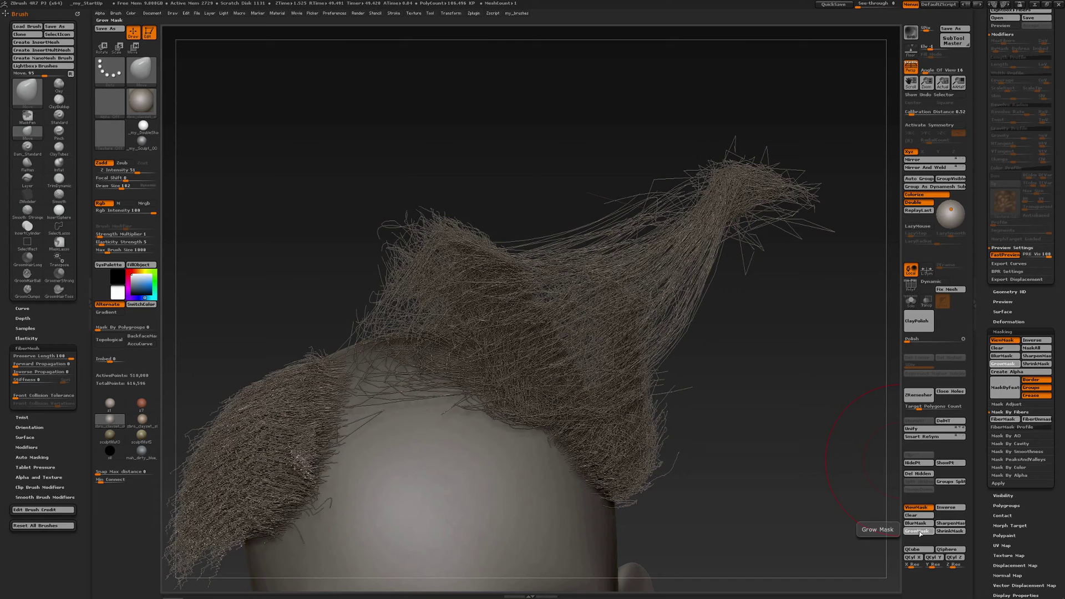
{"action": "left_click", "coordinate": [919, 531]}
{"action": "left_click", "coordinate": [919, 531]}
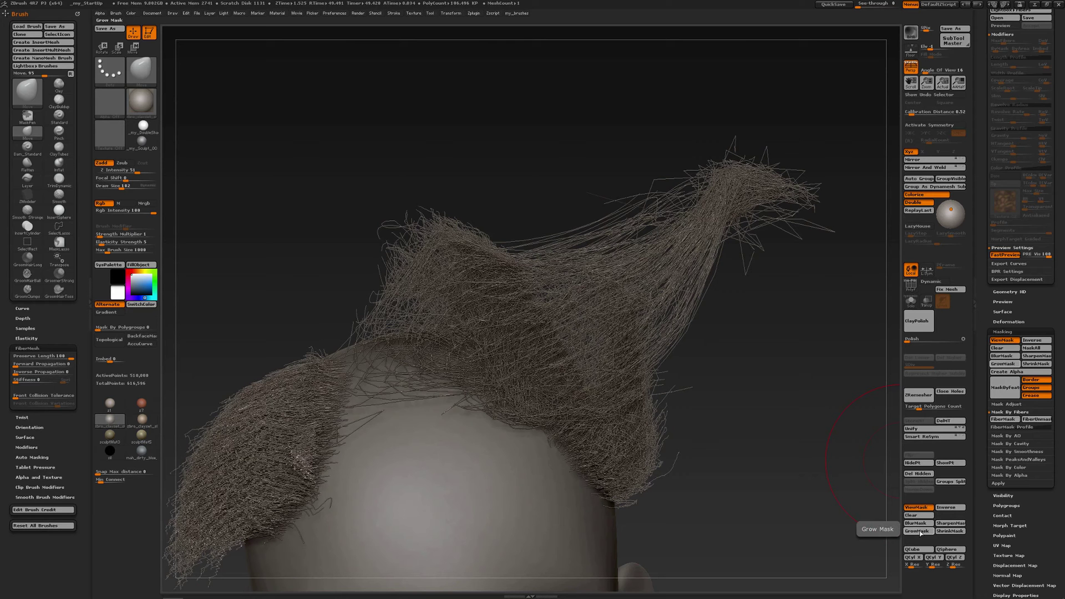
{"action": "left_click", "coordinate": [920, 531]}
{"action": "left_click", "coordinate": [920, 533]}
{"action": "left_click", "coordinate": [920, 533]}
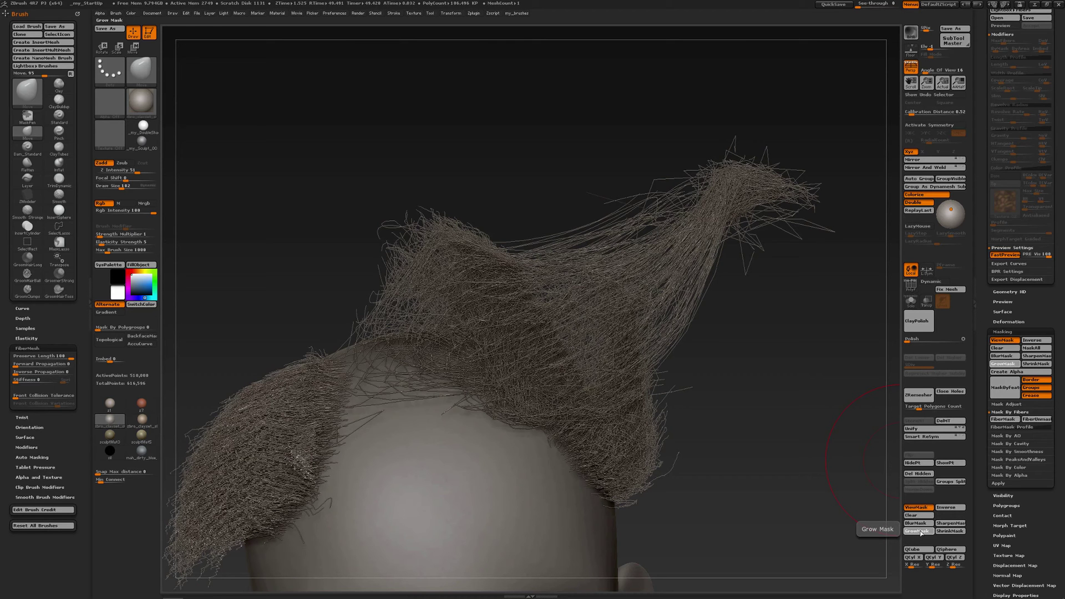
{"action": "left_click", "coordinate": [919, 533]}
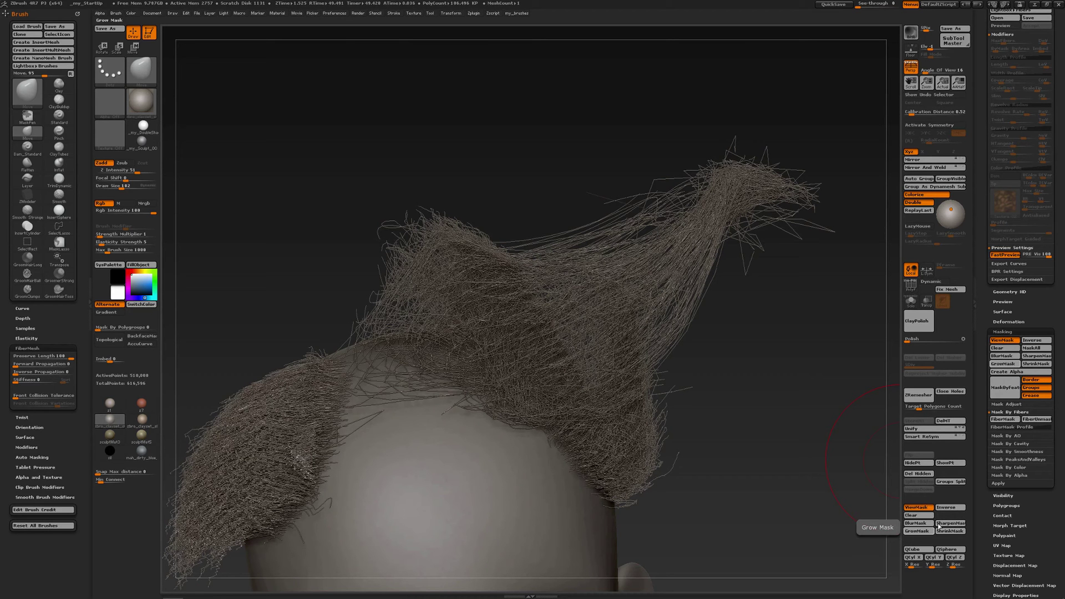
{"action": "left_click", "coordinate": [949, 525]}
{"action": "left_click", "coordinate": [922, 533]}
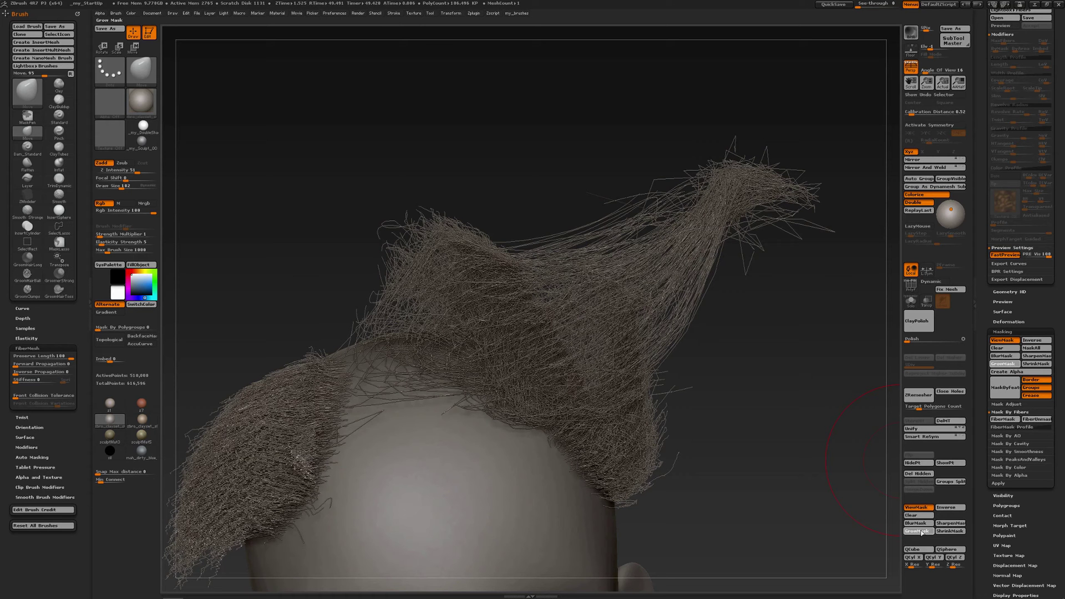
{"action": "left_click", "coordinate": [921, 532]}
{"action": "left_click", "coordinate": [949, 524]}
{"action": "left_click", "coordinate": [949, 524]}
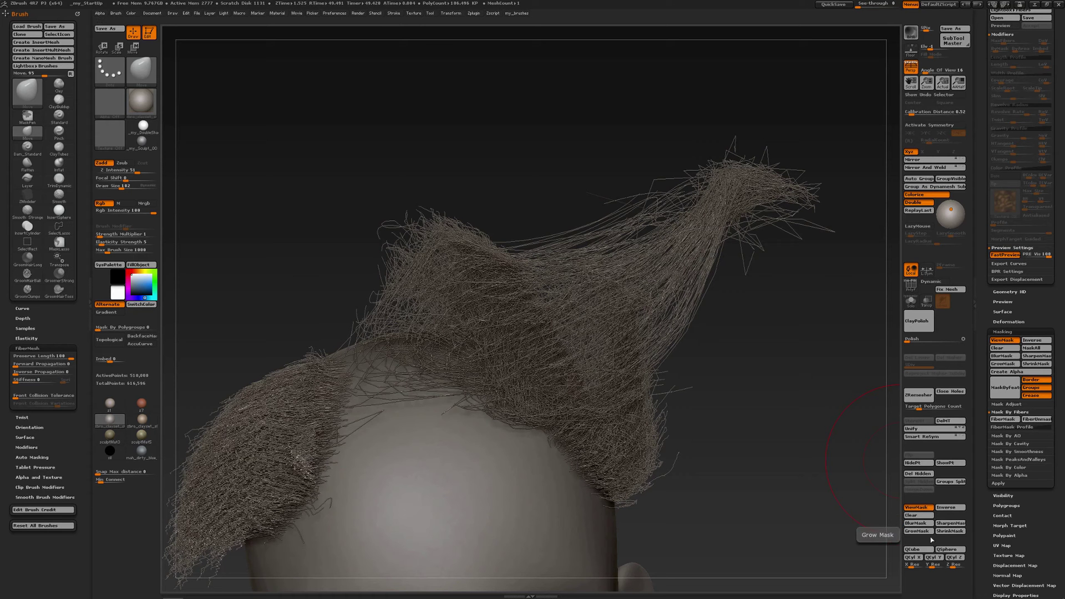
{"action": "left_click", "coordinate": [919, 532]}
{"action": "left_click", "coordinate": [920, 532]}
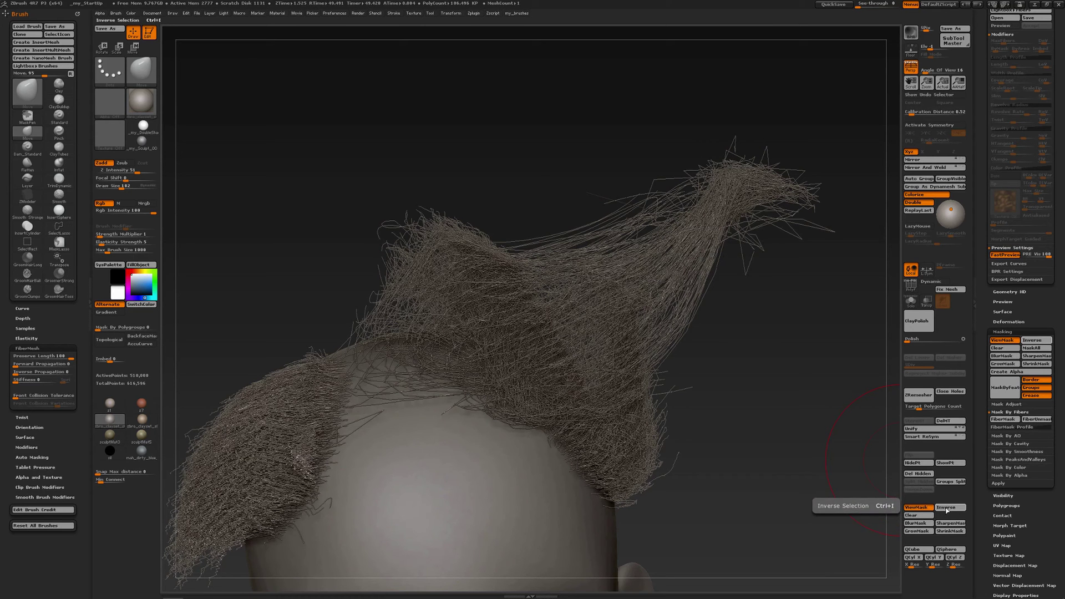
Invert the fiber mask and smooth the swept-up hair tuft with the Smooth brush.
{"action": "left_click", "coordinate": [946, 508]}
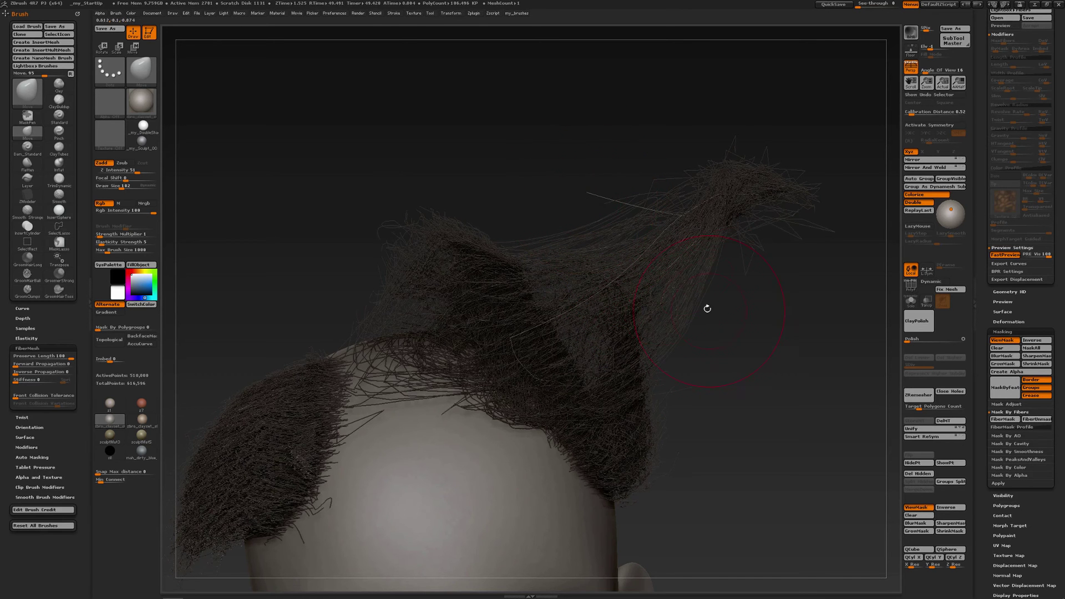
{"action": "right_click_drag", "start_coordinate": [669, 282], "coordinate": [620, 209]}
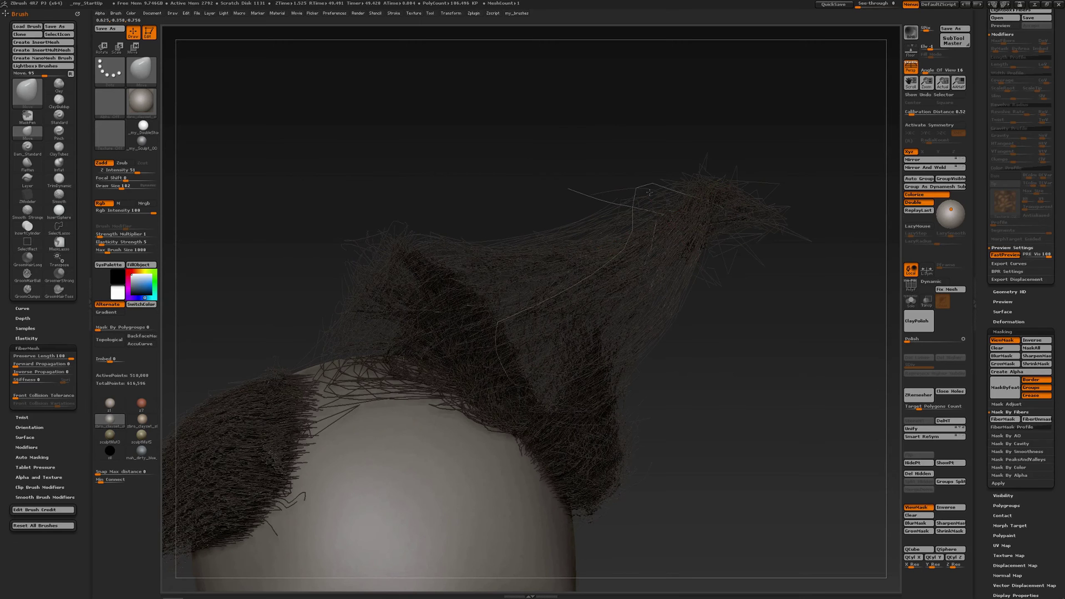
{"action": "mouse_move", "coordinate": [659, 213]}
{"action": "left_mouse_down", "text": "shift"}
{"action": "mouse_move", "coordinate": [638, 222]}
{"action": "mouse_move", "coordinate": [694, 217]}
{"action": "left_mouse_up", "text": "shift"}
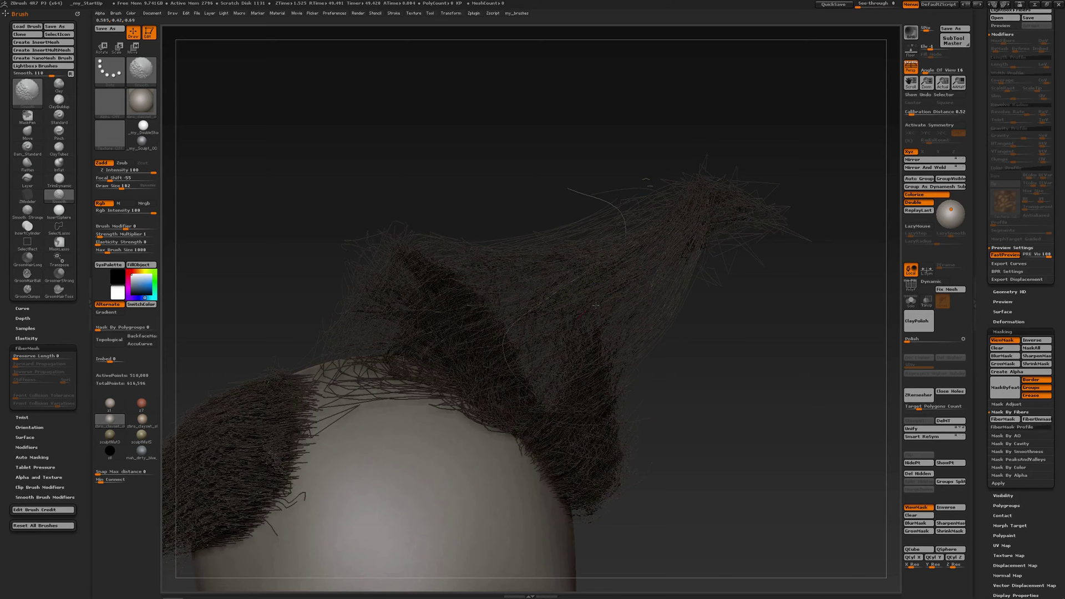
{"action": "right_click_drag", "start_coordinate": [596, 305], "coordinate": [593, 255]}
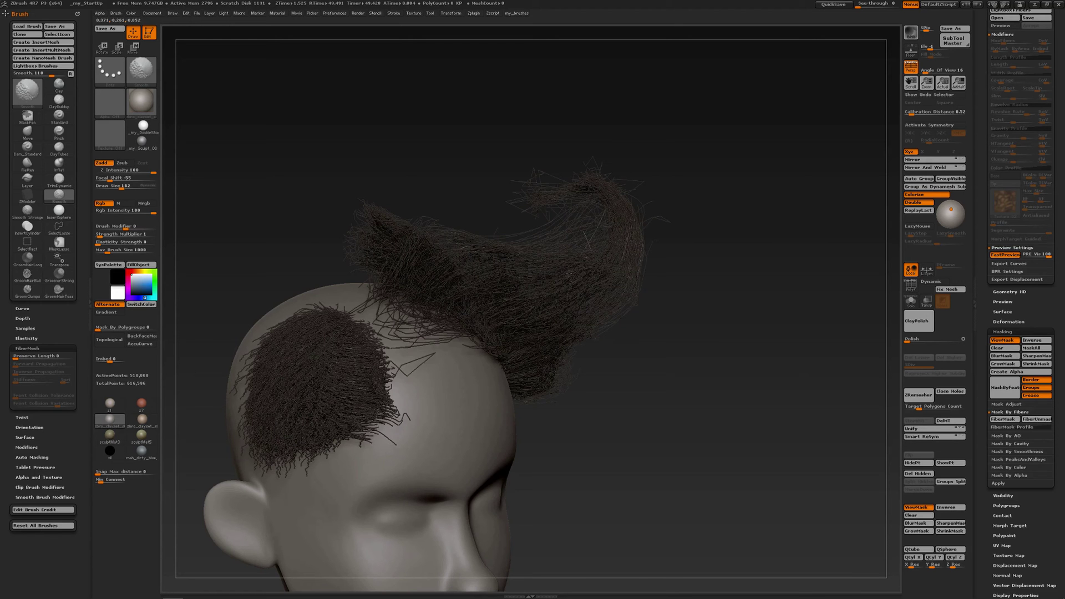
{"action": "right_click_drag", "start_coordinate": [563, 288], "coordinate": [568, 312]}
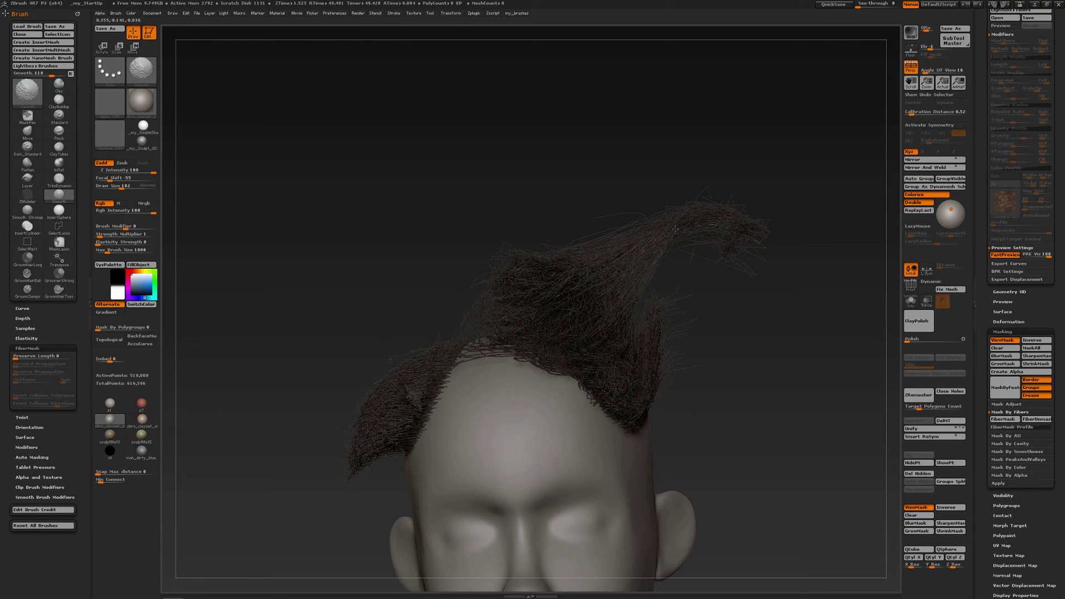
{"action": "right_click_drag", "start_coordinate": [680, 208], "coordinate": [683, 226]}
Clear the mask and split the hair into separate polygroups with Auto Groups while PolyFrame is displayed.
{"action": "left_click_drag", "start_coordinate": [730, 157], "coordinate": [731, 219], "text": "ctrl"}
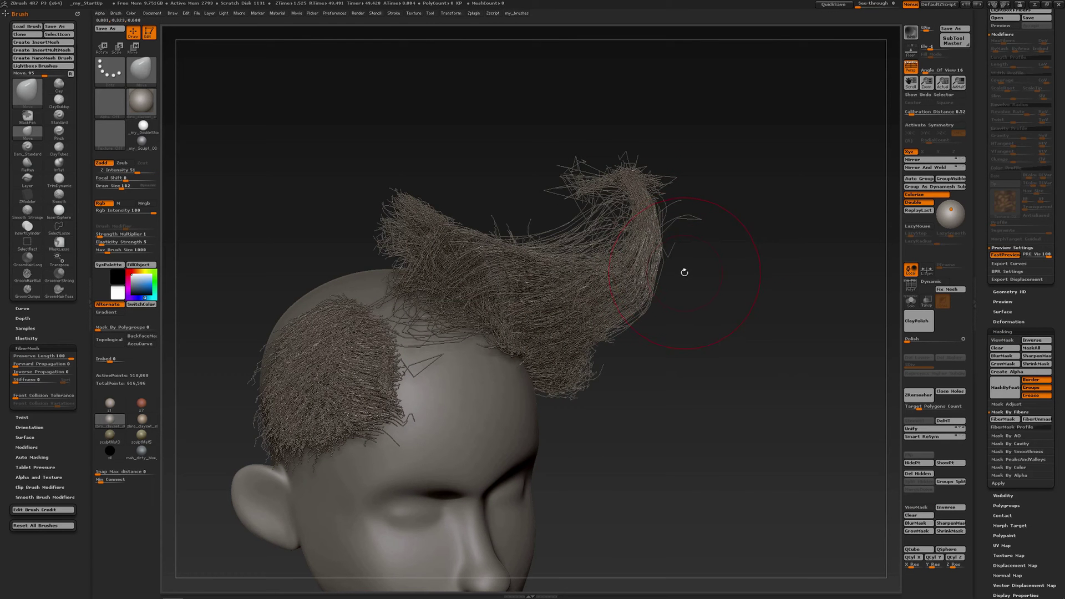
{"action": "key", "text": "shift"}
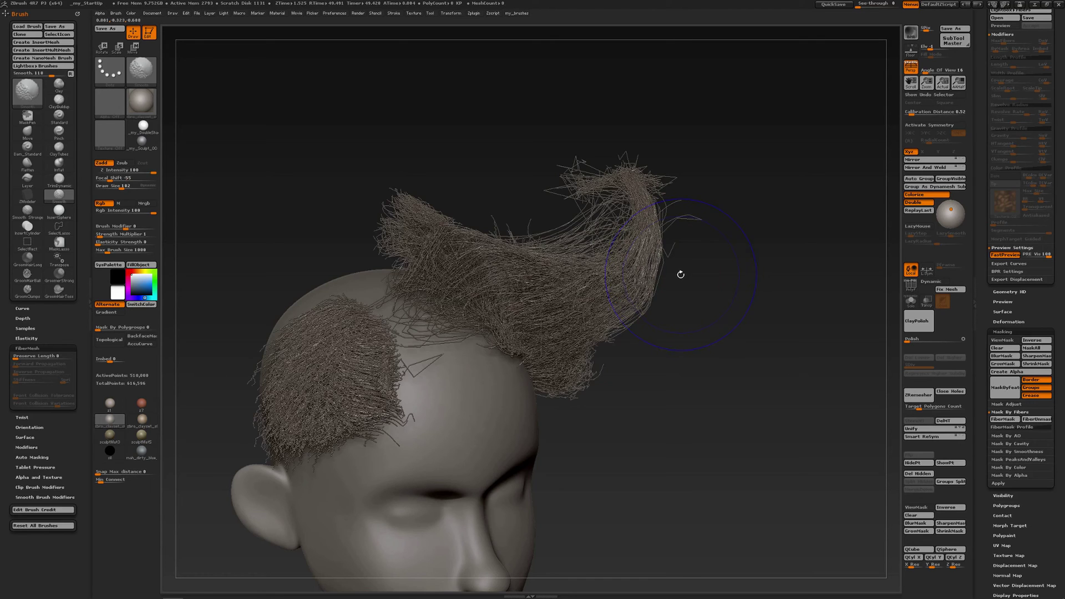
{"action": "key", "text": "shift+f"}
{"action": "mouse_move", "coordinate": [645, 309]}
{"action": "right_mouse_down"}
{"action": "mouse_move", "coordinate": [628, 298]}
{"action": "mouse_move", "coordinate": [647, 292]}
{"action": "mouse_move", "coordinate": [641, 302]}
{"action": "right_mouse_up"}
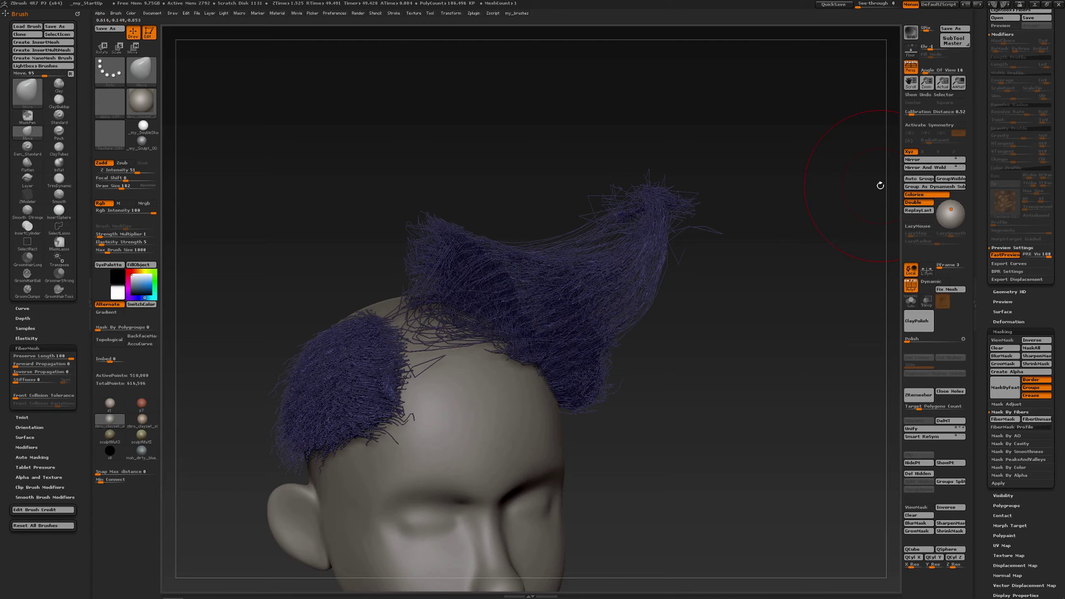
{"action": "left_click", "coordinate": [915, 179]}
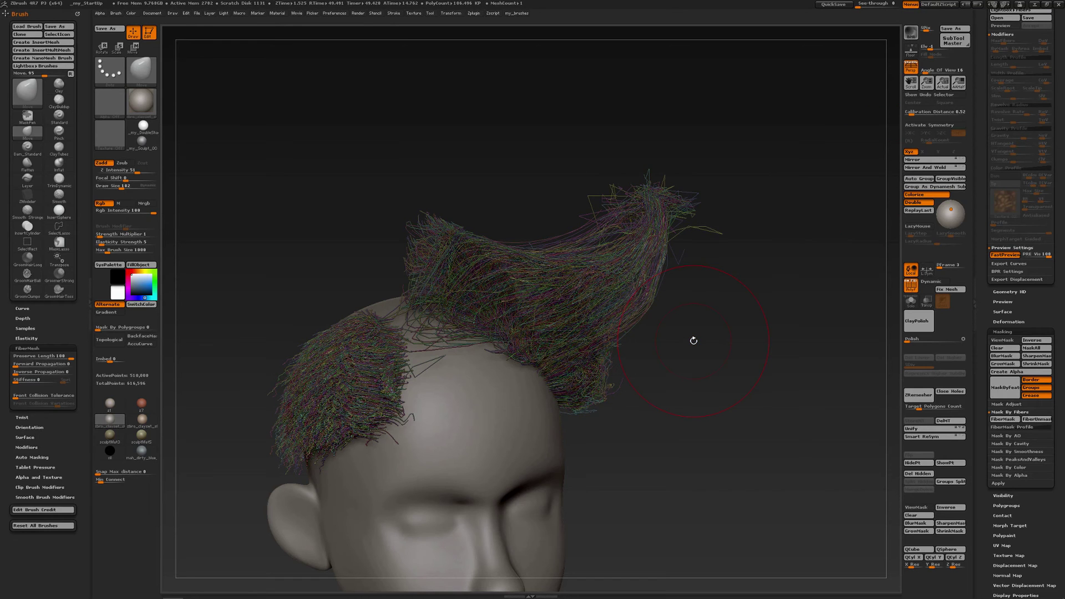
Isolate the polygroup of the stray fiber protruding from the tuft's tip and smooth its strands.
{"action": "mouse_move", "coordinate": [677, 272]}
{"action": "left_mouse_down"}
{"action": "mouse_move", "coordinate": [670, 288]}
{"action": "mouse_move", "coordinate": [659, 285]}
{"action": "mouse_move", "coordinate": [666, 277]}
{"action": "left_mouse_up"}
{"action": "left_click_drag", "start_coordinate": [702, 225], "coordinate": [706, 243], "text": "alt"}
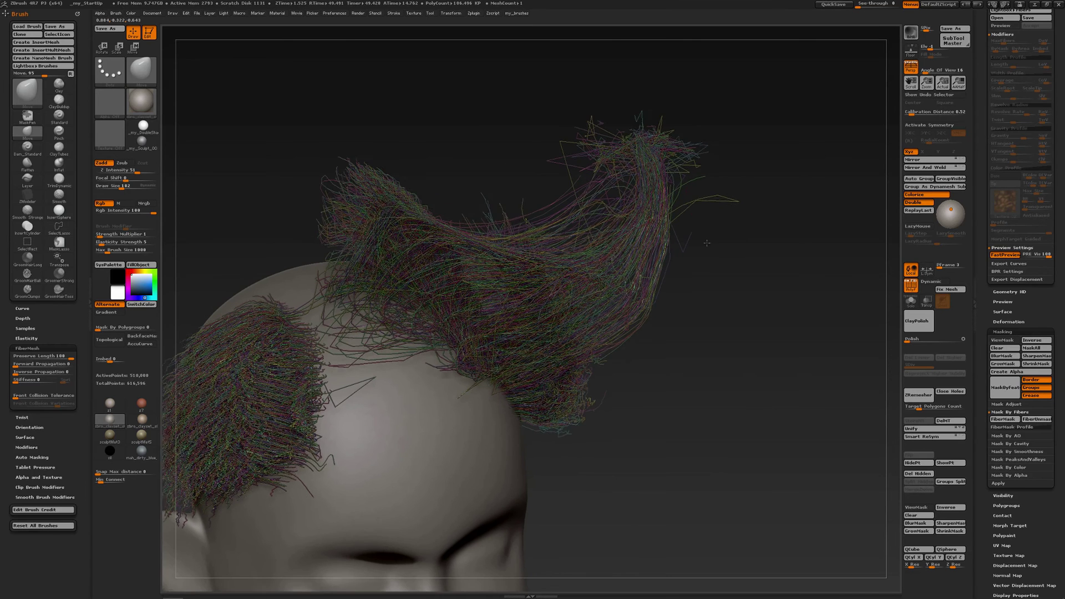
{"action": "left_click", "coordinate": [721, 196], "text": "ctrl+shift"}
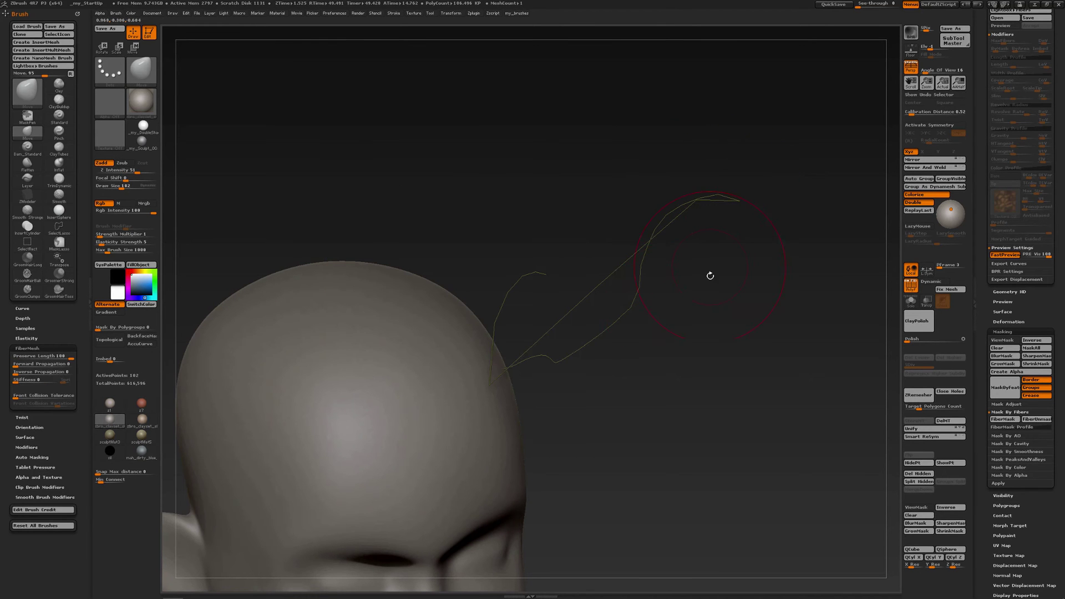
{"action": "mouse_move", "coordinate": [682, 314]}
{"action": "left_mouse_down"}
{"action": "mouse_move", "coordinate": [674, 289]}
{"action": "mouse_move", "coordinate": [687, 260]}
{"action": "mouse_move", "coordinate": [674, 283]}
{"action": "left_mouse_up"}
{"action": "mouse_move", "coordinate": [671, 206]}
{"action": "left_mouse_down", "text": "shift"}
{"action": "mouse_move", "coordinate": [643, 211]}
{"action": "mouse_move", "coordinate": [716, 201]}
{"action": "mouse_move", "coordinate": [541, 265]}
{"action": "mouse_move", "coordinate": [460, 280]}
{"action": "mouse_move", "coordinate": [604, 251]}
{"action": "left_mouse_up", "text": "shift"}
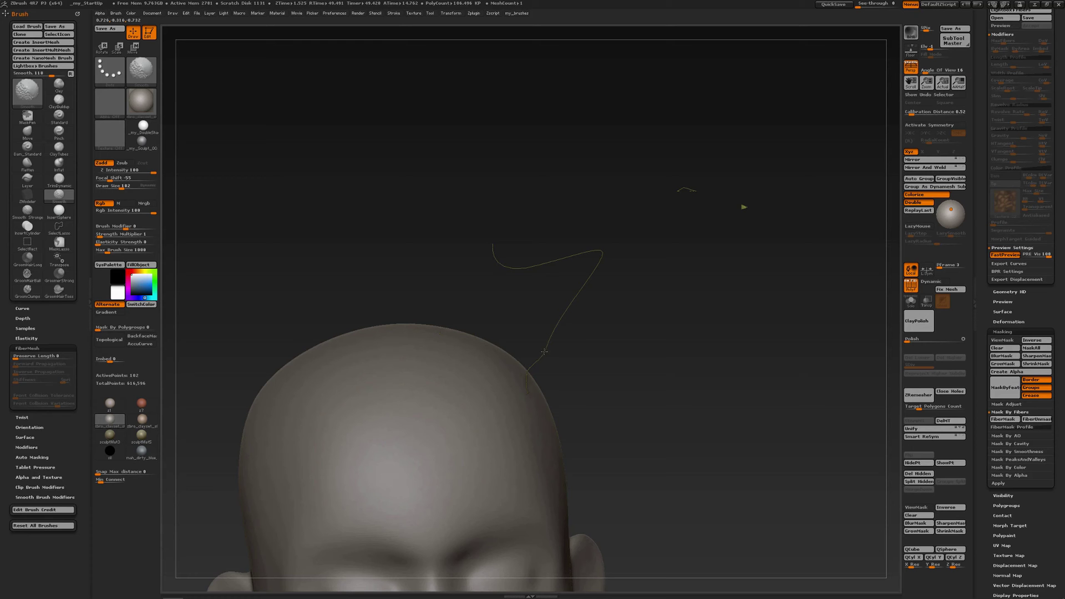
Show all the hidden hair fibers again and turn off the PolyFrame display.
{"action": "key", "text": "ctrl"}
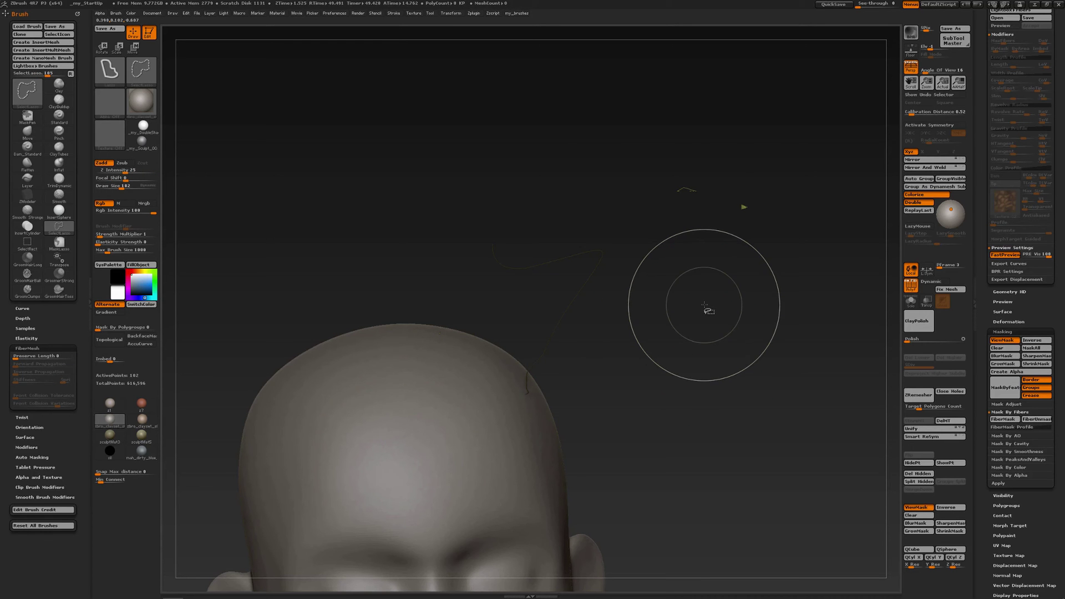
{"action": "left_click", "coordinate": [713, 309], "text": "ctrl+shift"}
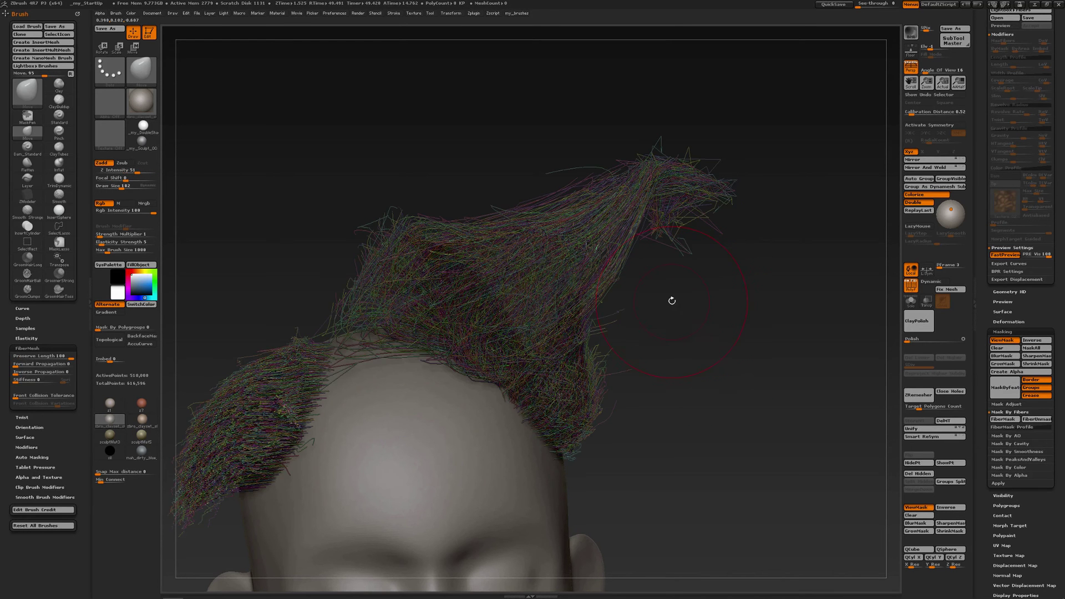
{"action": "left_click_drag", "start_coordinate": [670, 297], "coordinate": [680, 308]}
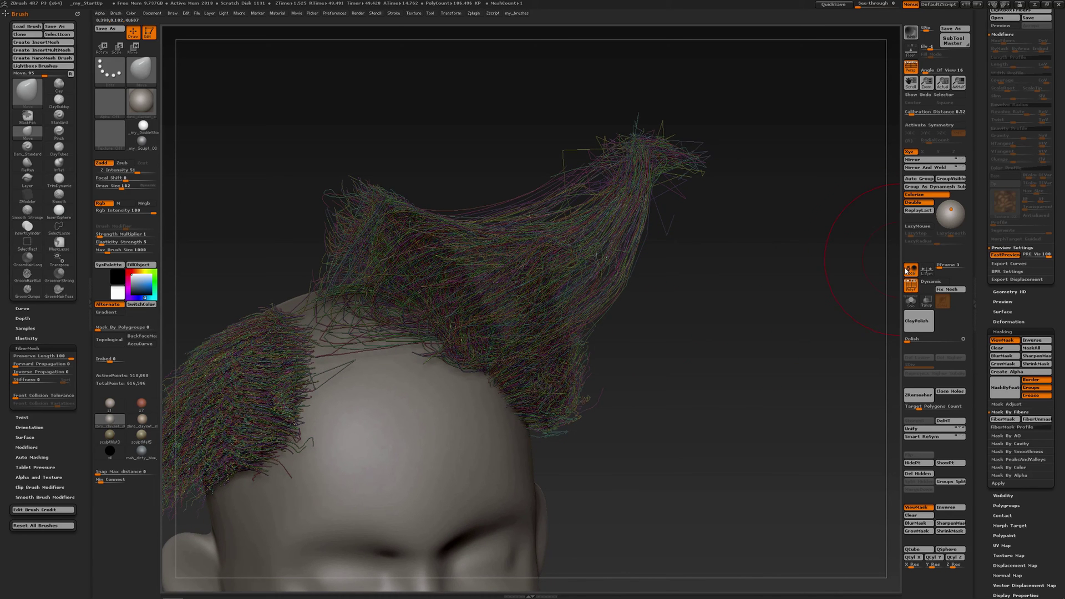
{"action": "left_click", "coordinate": [911, 286]}
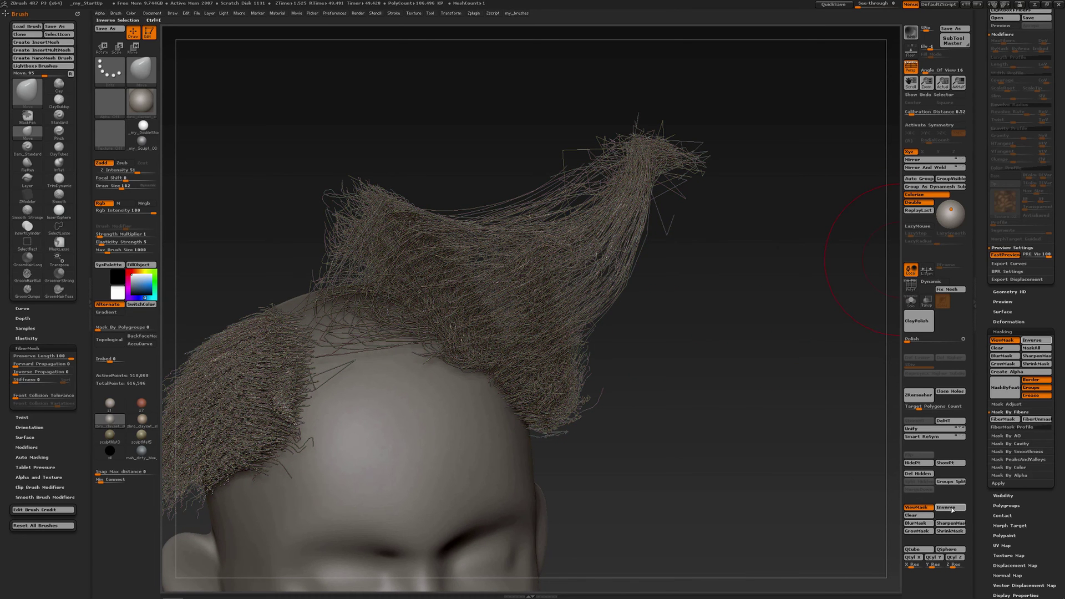
Invert the fiber mask and reshape the hair on top of the head with the Move brush.
{"action": "left_click", "coordinate": [953, 509]}
{"action": "right_click_drag", "start_coordinate": [613, 287], "coordinate": [588, 284]}
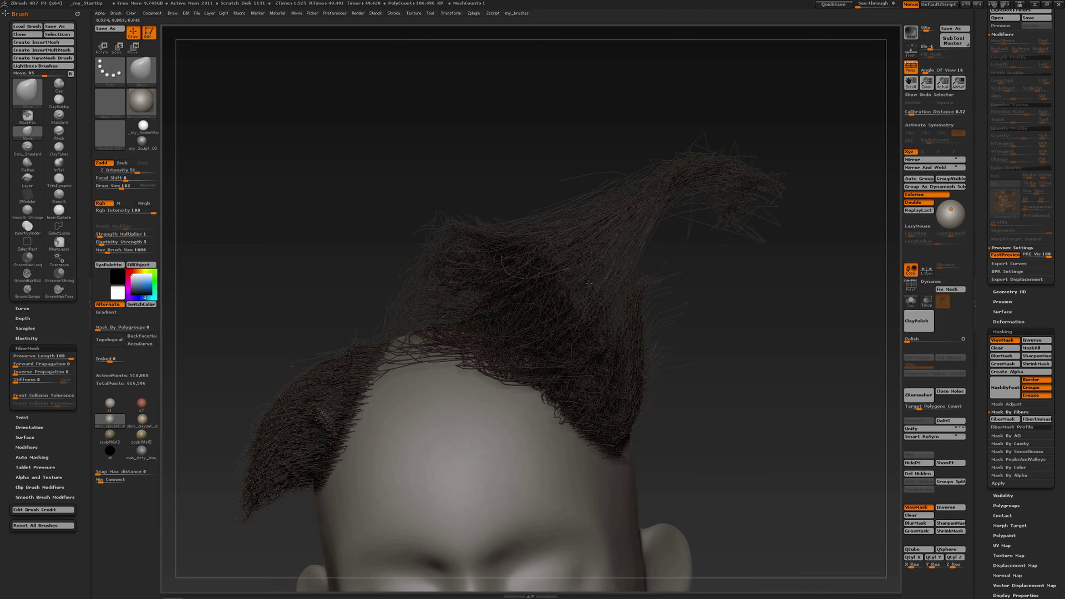
{"action": "left_click_drag", "start_coordinate": [588, 283], "coordinate": [555, 262]}
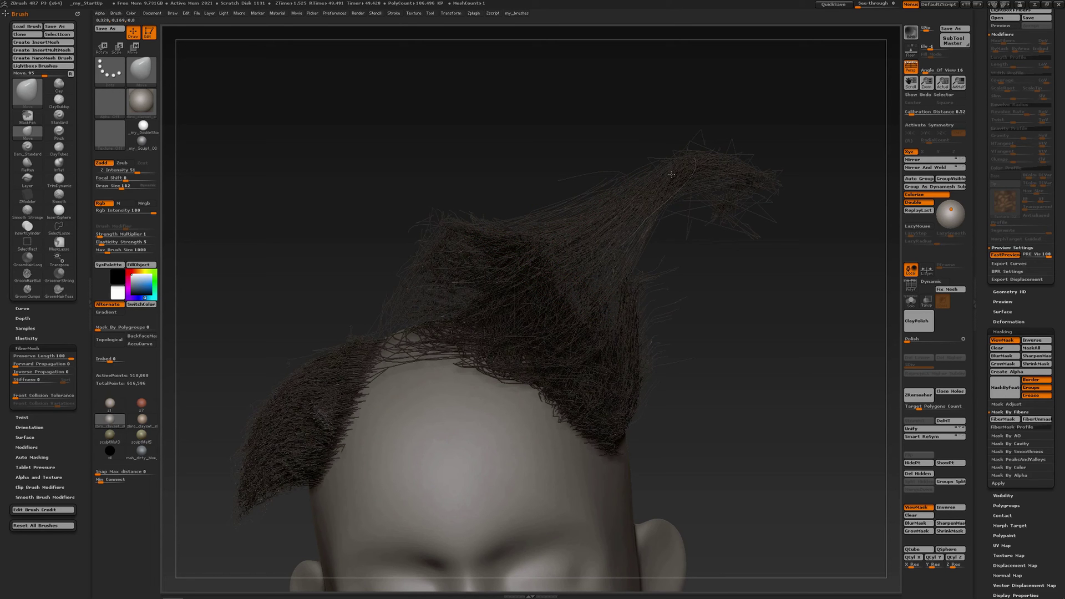
{"action": "mouse_move", "coordinate": [665, 261]}
{"action": "right_mouse_down"}
{"action": "mouse_move", "coordinate": [607, 280]}
{"action": "mouse_move", "coordinate": [613, 255]}
{"action": "right_mouse_up"}
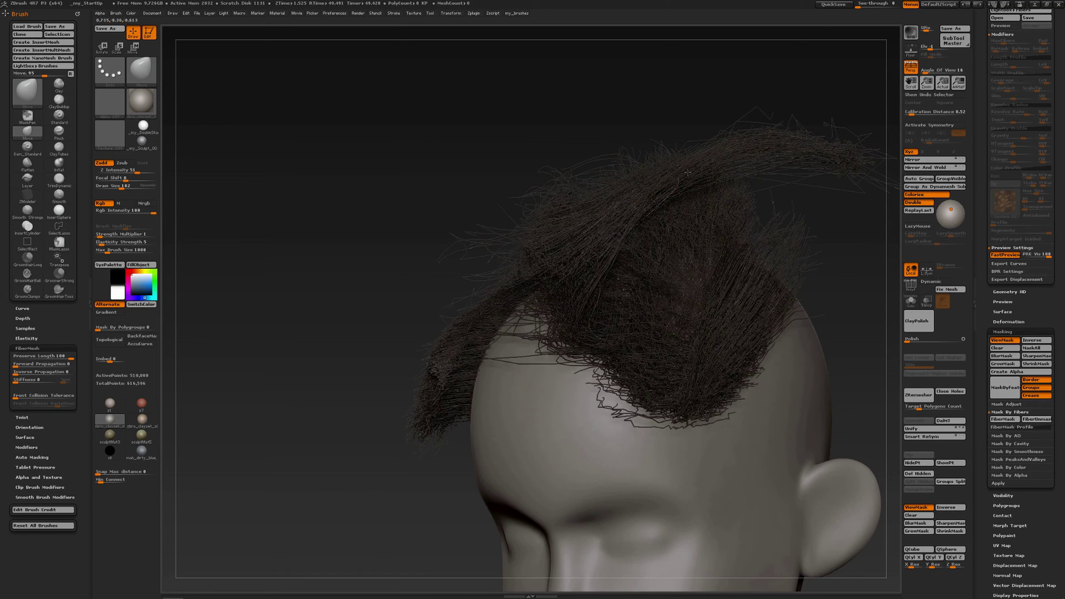
{"action": "mouse_move", "coordinate": [673, 198]}
{"action": "left_mouse_down"}
{"action": "mouse_move", "coordinate": [824, 217]}
{"action": "mouse_move", "coordinate": [748, 243]}
{"action": "mouse_move", "coordinate": [604, 250]}
{"action": "left_mouse_up"}
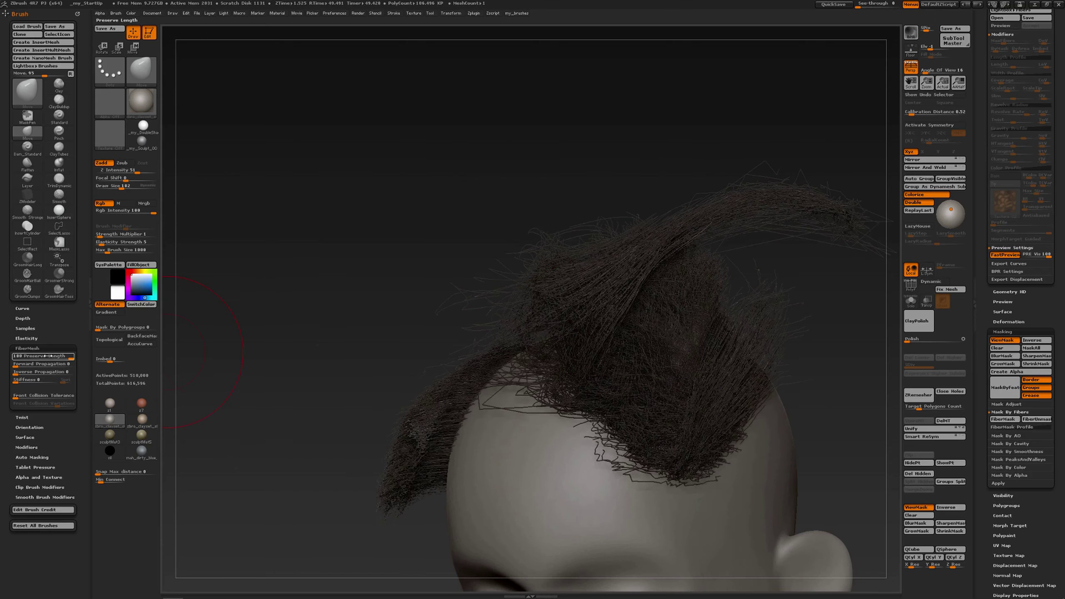
Set the Move brush's Preserve Length to 0, pull the unmasked fiber along the arched tuft and smooth it.
{"action": "left_click_drag", "start_coordinate": [15, 356], "coordinate": [8, 355]}
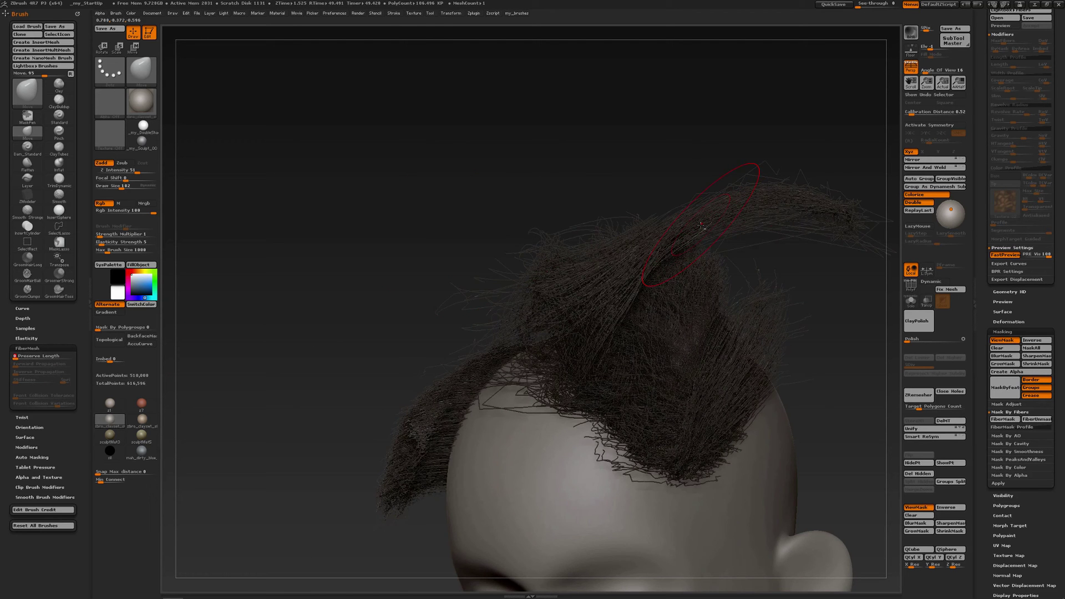
{"action": "right_click_drag", "start_coordinate": [701, 226], "coordinate": [713, 175]}
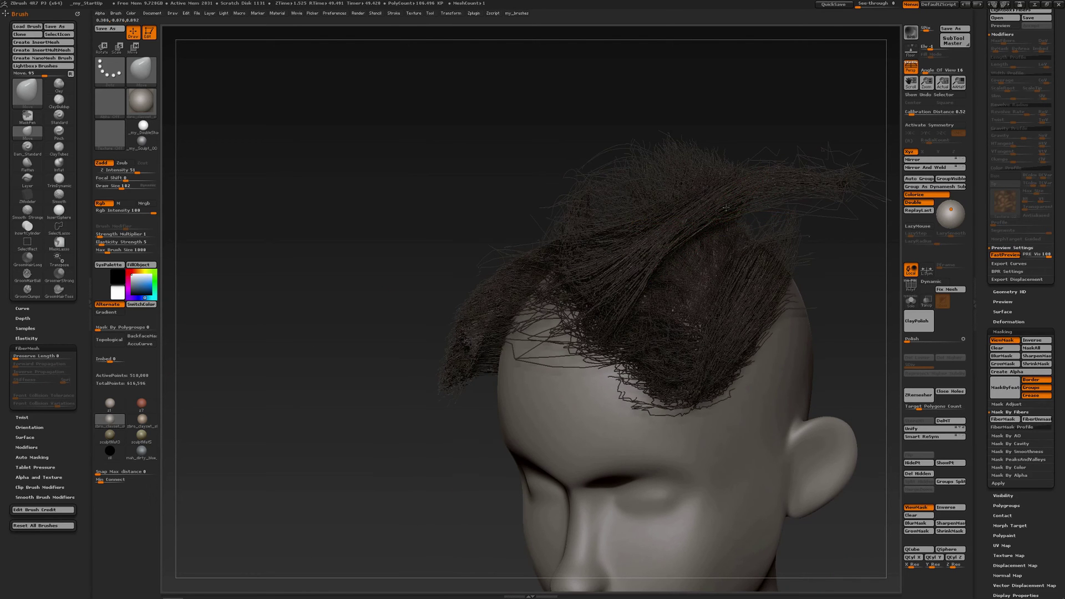
{"action": "left_click_drag", "start_coordinate": [718, 212], "coordinate": [561, 251]}
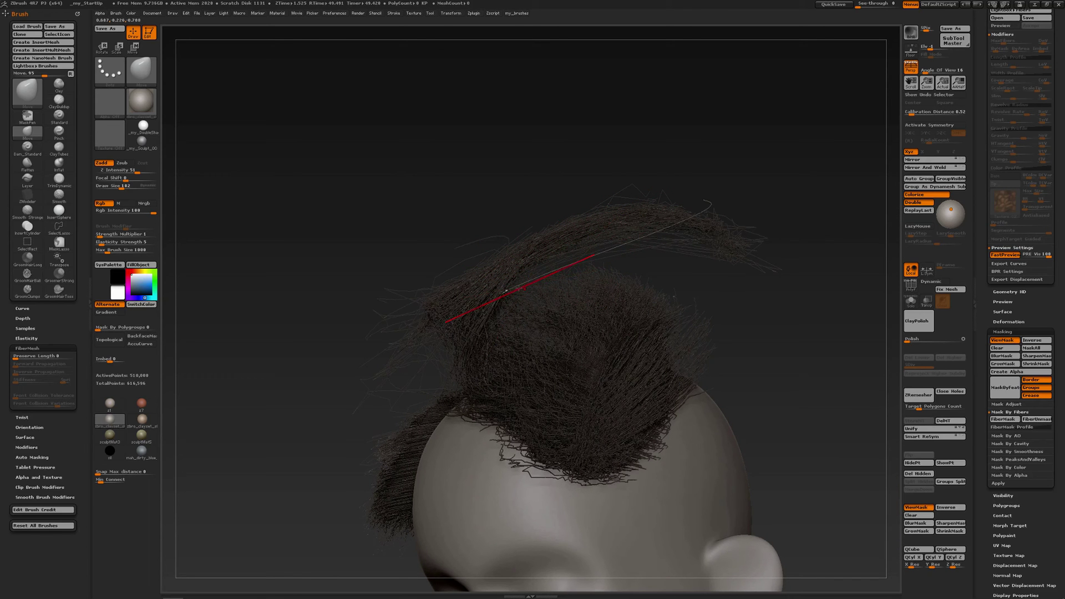
{"action": "key", "text": "shift"}
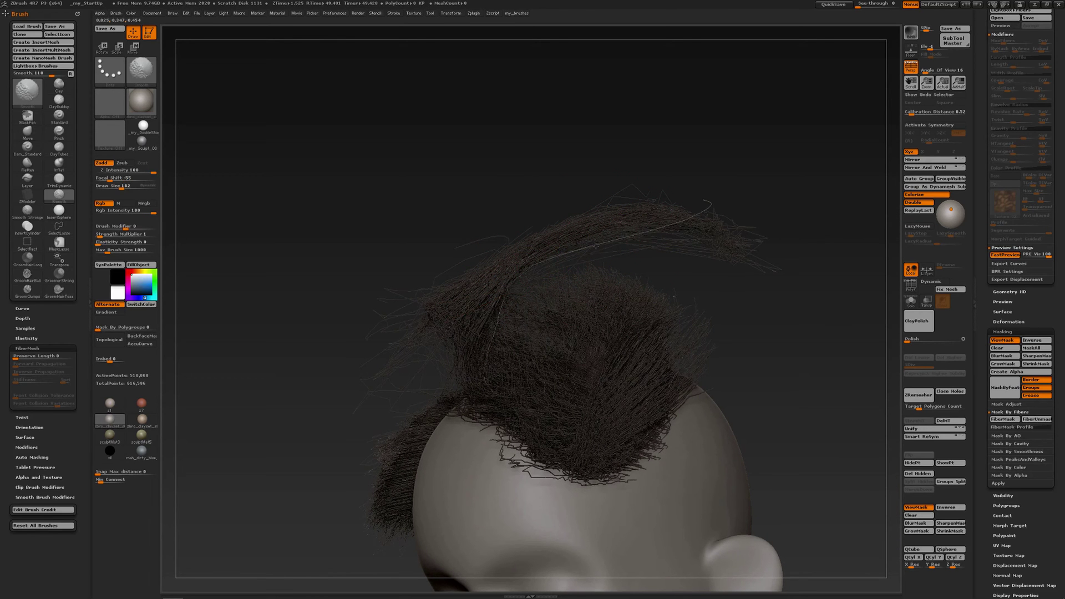
{"action": "mouse_move", "coordinate": [596, 245]}
{"action": "left_mouse_down", "text": "shift"}
{"action": "mouse_move", "coordinate": [586, 248]}
{"action": "mouse_move", "coordinate": [610, 226]}
{"action": "mouse_move", "coordinate": [698, 213]}
{"action": "mouse_move", "coordinate": [711, 235]}
{"action": "left_mouse_up", "text": "shift"}
Reposition the unmasked fiber from front and top views with the Move brush and smooth its bend.
{"action": "right_click_drag", "start_coordinate": [695, 277], "coordinate": [685, 252]}
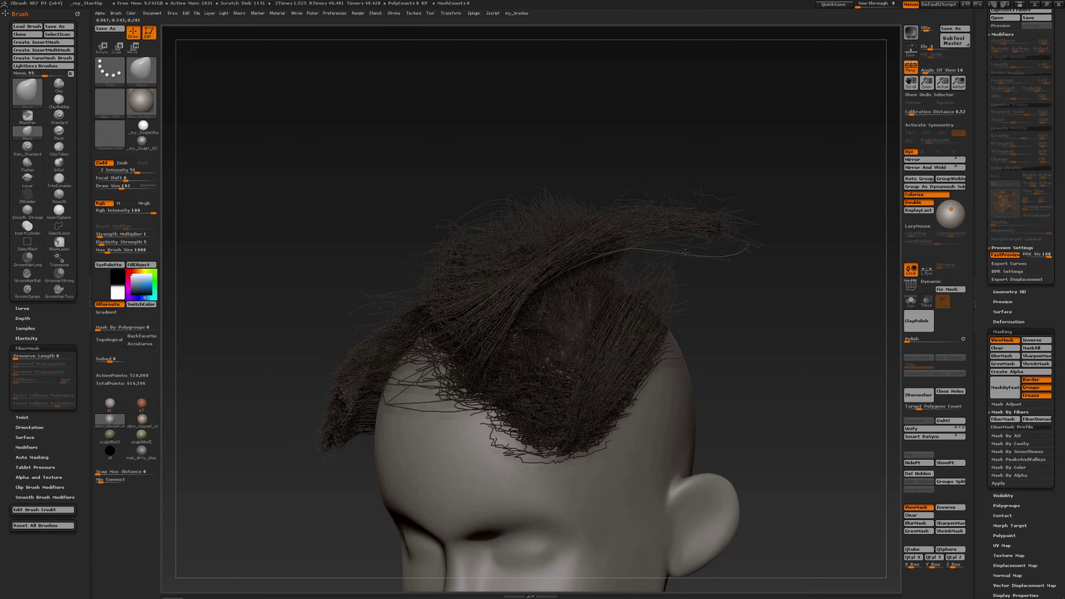
{"action": "mouse_move", "coordinate": [685, 252]}
{"action": "left_mouse_down"}
{"action": "mouse_move", "coordinate": [704, 275]}
{"action": "mouse_move", "coordinate": [691, 254]}
{"action": "mouse_move", "coordinate": [645, 272]}
{"action": "left_mouse_up"}
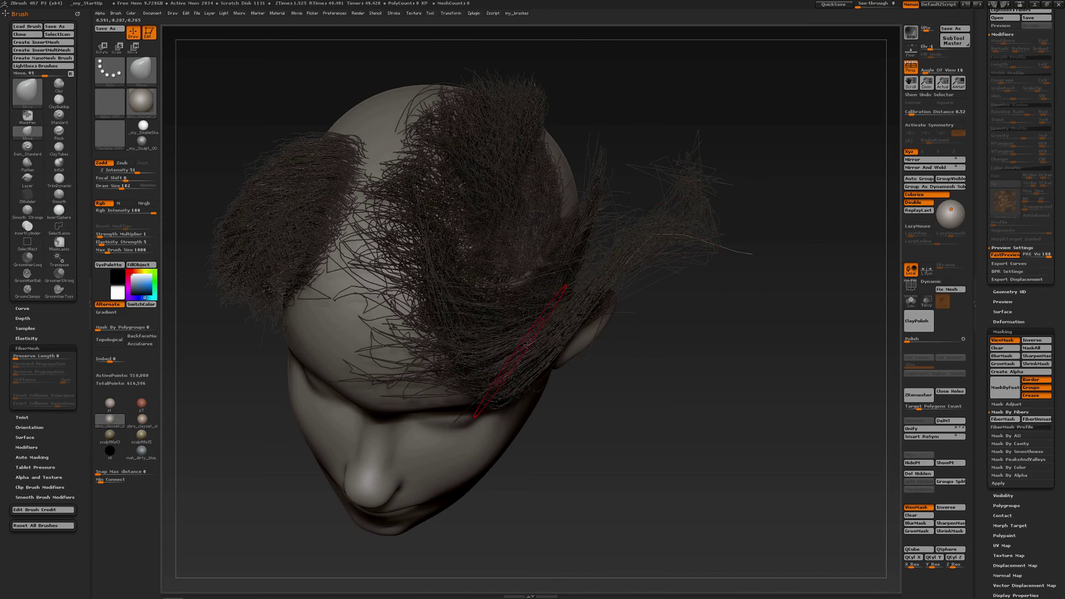
{"action": "mouse_move", "coordinate": [706, 270]}
{"action": "left_mouse_down"}
{"action": "mouse_move", "coordinate": [682, 248]}
{"action": "mouse_move", "coordinate": [719, 244]}
{"action": "mouse_move", "coordinate": [729, 226]}
{"action": "mouse_move", "coordinate": [706, 198]}
{"action": "mouse_move", "coordinate": [701, 212]}
{"action": "left_mouse_up"}
{"action": "left_click_drag", "start_coordinate": [679, 249], "coordinate": [688, 276]}
{"action": "key", "text": "shift"}
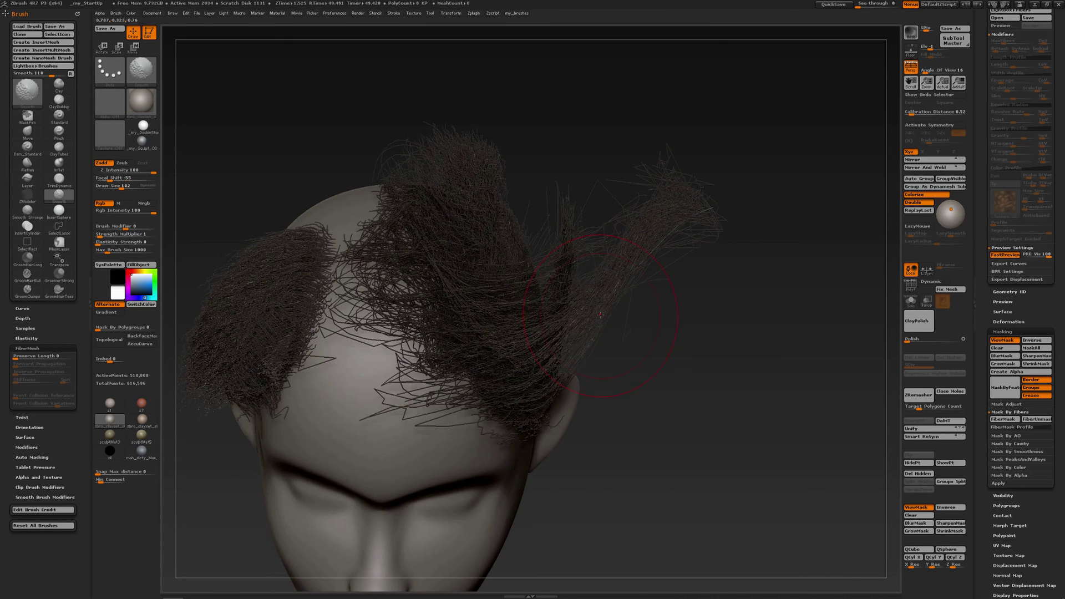
{"action": "mouse_move", "coordinate": [647, 333]}
{"action": "left_mouse_down"}
{"action": "mouse_move", "coordinate": [627, 304]}
{"action": "mouse_move", "coordinate": [617, 337]}
{"action": "left_mouse_up"}
Align the unmasked fiber with the arch of the raised tuft and smooth it toward the tip.
{"action": "key", "text": "shift"}
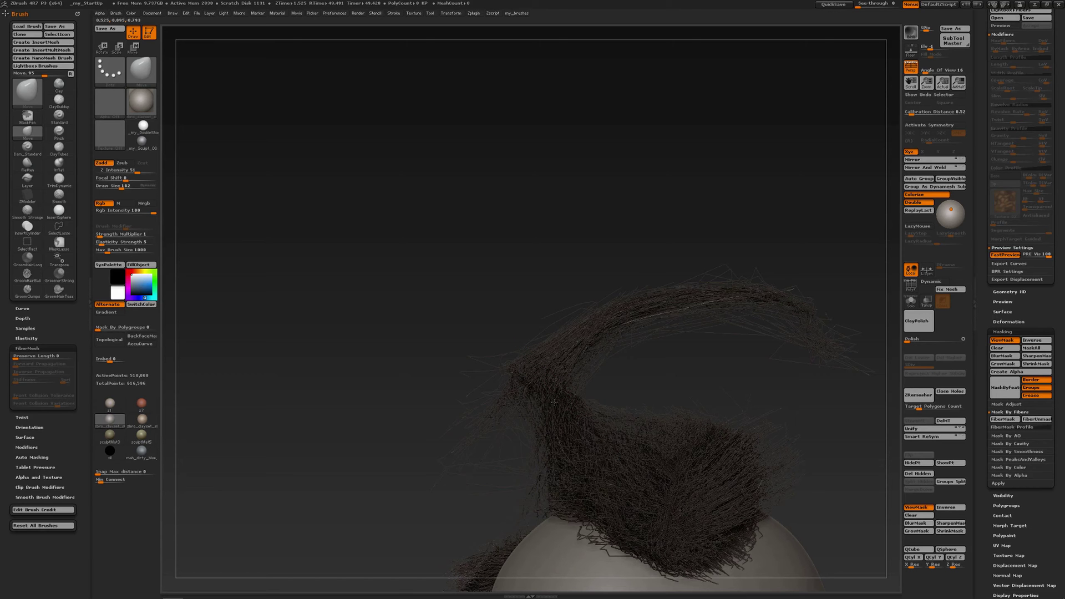
{"action": "left_click_drag", "start_coordinate": [671, 310], "coordinate": [669, 304]}
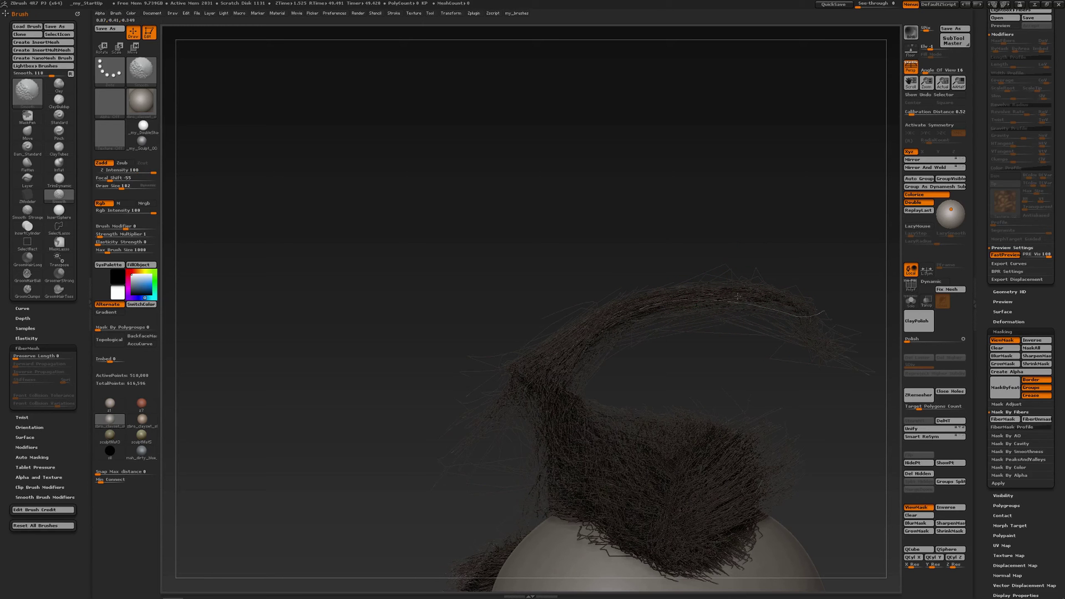
{"action": "left_click_drag", "start_coordinate": [737, 296], "coordinate": [692, 302], "text": "shift"}
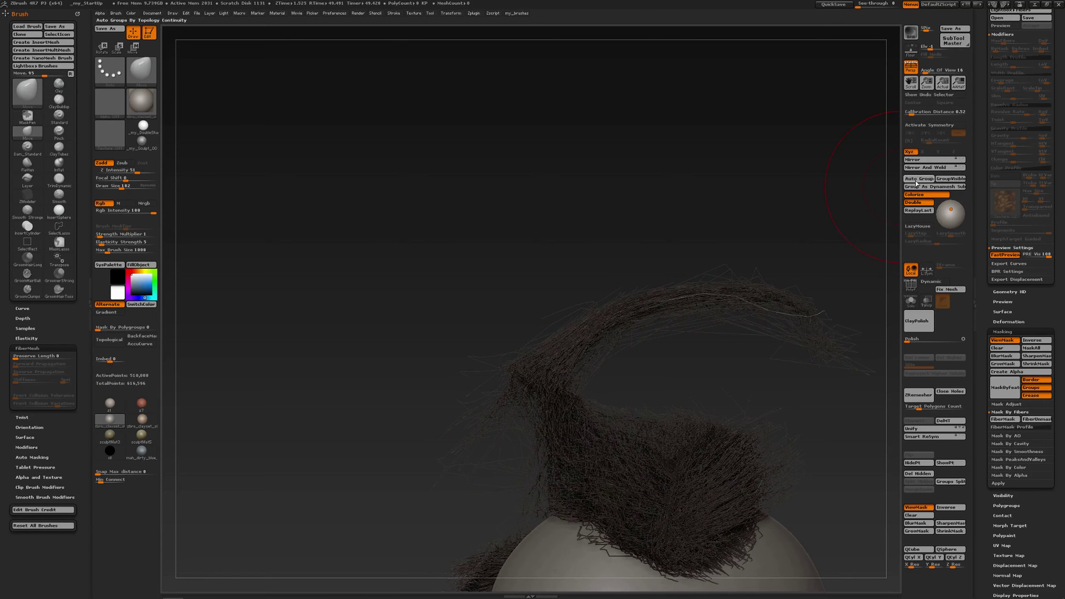
{"action": "left_click_drag", "start_coordinate": [735, 244], "coordinate": [748, 309]}
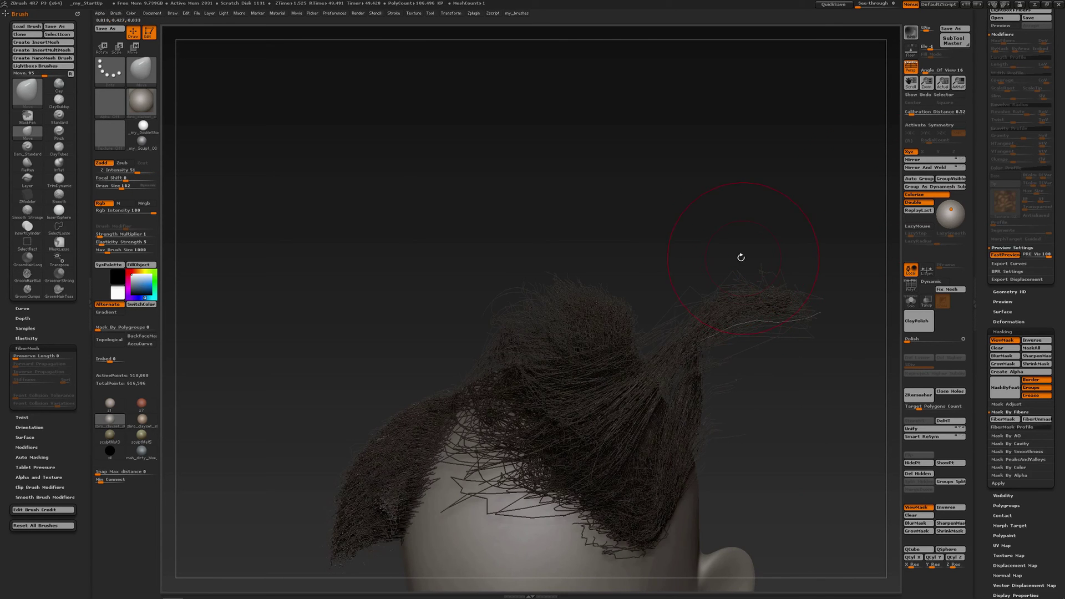
Clear the mask, display PolyFrame and isolate the polygroup of the single fiber being shaped.
{"action": "mouse_move", "coordinate": [706, 206]}
{"action": "left_mouse_down", "text": "ctrl"}
{"action": "mouse_move", "coordinate": [749, 234]}
{"action": "mouse_move", "coordinate": [611, 266]}
{"action": "mouse_move", "coordinate": [647, 222]}
{"action": "mouse_move", "coordinate": [613, 238]}
{"action": "mouse_move", "coordinate": [624, 267]}
{"action": "mouse_move", "coordinate": [615, 272]}
{"action": "mouse_move", "coordinate": [627, 247]}
{"action": "mouse_move", "coordinate": [635, 328]}
{"action": "mouse_move", "coordinate": [604, 306]}
{"action": "mouse_move", "coordinate": [618, 305]}
{"action": "left_mouse_up", "text": "ctrl"}
{"action": "key", "text": "shift+f"}
{"action": "left_click", "coordinate": [621, 233], "text": "ctrl+shift"}
{"action": "key", "text": "ctrl+z"}
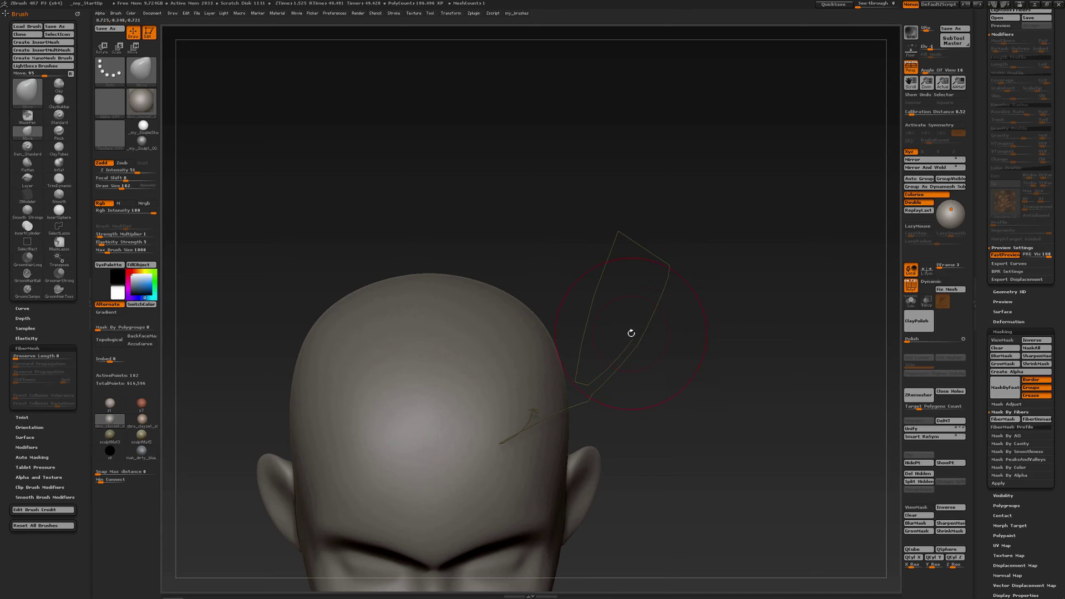
Mask part of the isolated fiber and bend its unmasked section with the Move brush.
{"action": "mouse_move", "coordinate": [637, 322]}
{"action": "left_mouse_down", "text": "ctrl"}
{"action": "mouse_move", "coordinate": [625, 355]}
{"action": "mouse_move", "coordinate": [580, 391]}
{"action": "mouse_move", "coordinate": [557, 338]}
{"action": "mouse_move", "coordinate": [562, 310]}
{"action": "left_mouse_up", "text": "ctrl"}
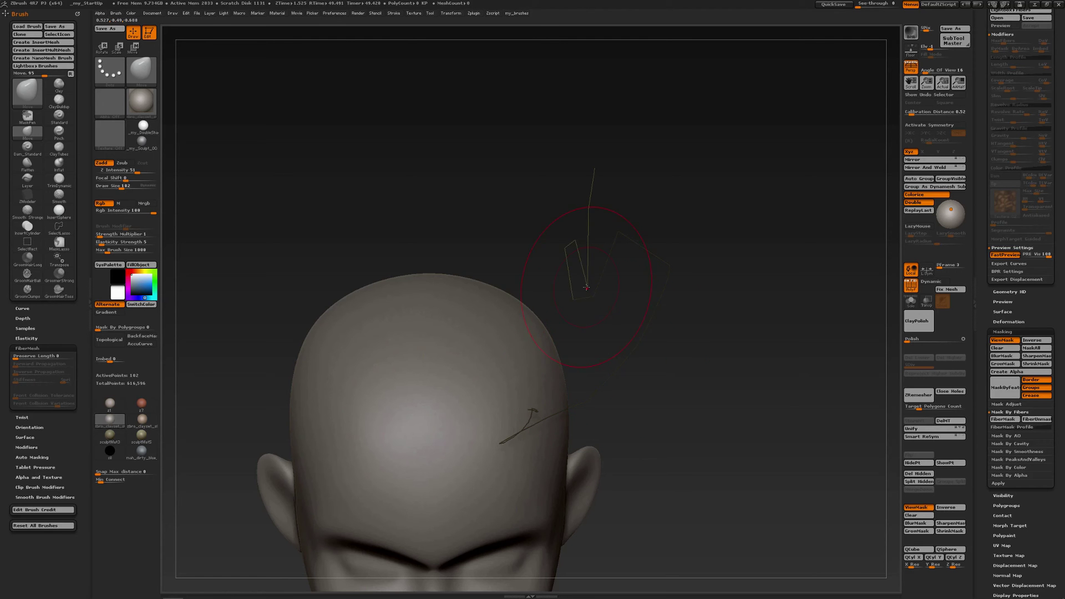
{"action": "left_click_drag", "start_coordinate": [587, 288], "coordinate": [599, 234]}
{"action": "mouse_move", "coordinate": [633, 266]}
{"action": "left_mouse_down"}
{"action": "mouse_move", "coordinate": [631, 234]}
{"action": "mouse_move", "coordinate": [634, 244]}
{"action": "left_mouse_up"}
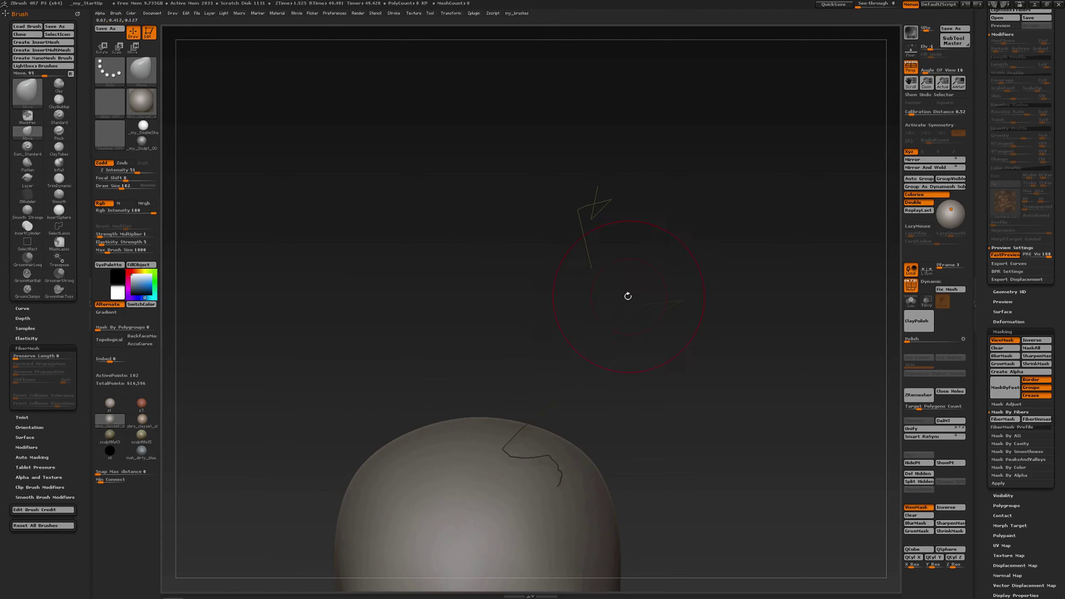
Adjust the mask on the isolated fiber, extend its free end outward and smooth the curve.
{"action": "left_click_drag", "start_coordinate": [619, 301], "coordinate": [589, 337], "text": "ctrl"}
{"action": "mouse_move", "coordinate": [656, 273]}
{"action": "left_mouse_down"}
{"action": "mouse_move", "coordinate": [622, 208]}
{"action": "mouse_move", "coordinate": [614, 236]}
{"action": "mouse_move", "coordinate": [638, 215]}
{"action": "mouse_move", "coordinate": [697, 201]}
{"action": "left_mouse_up"}
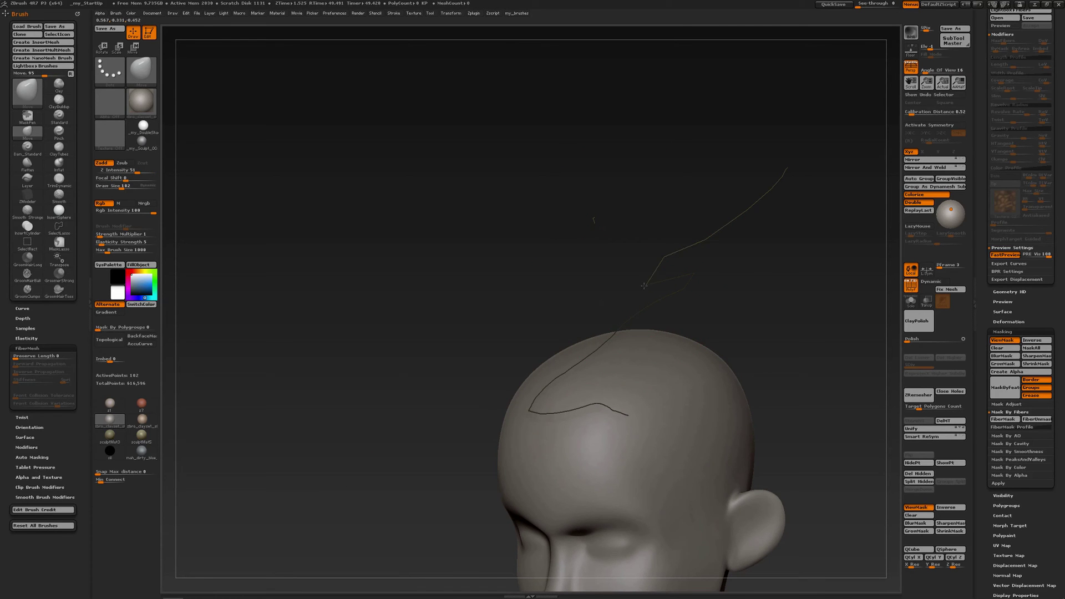
{"action": "mouse_move", "coordinate": [711, 232]}
{"action": "left_mouse_down", "text": "shift"}
{"action": "mouse_move", "coordinate": [718, 253]}
{"action": "mouse_move", "coordinate": [747, 249]}
{"action": "left_mouse_up", "text": "shift"}
Mask the reshaped fiber, show all the hidden hair again and turn off the PolyFrame display.
{"action": "key", "text": "ctrl+h"}
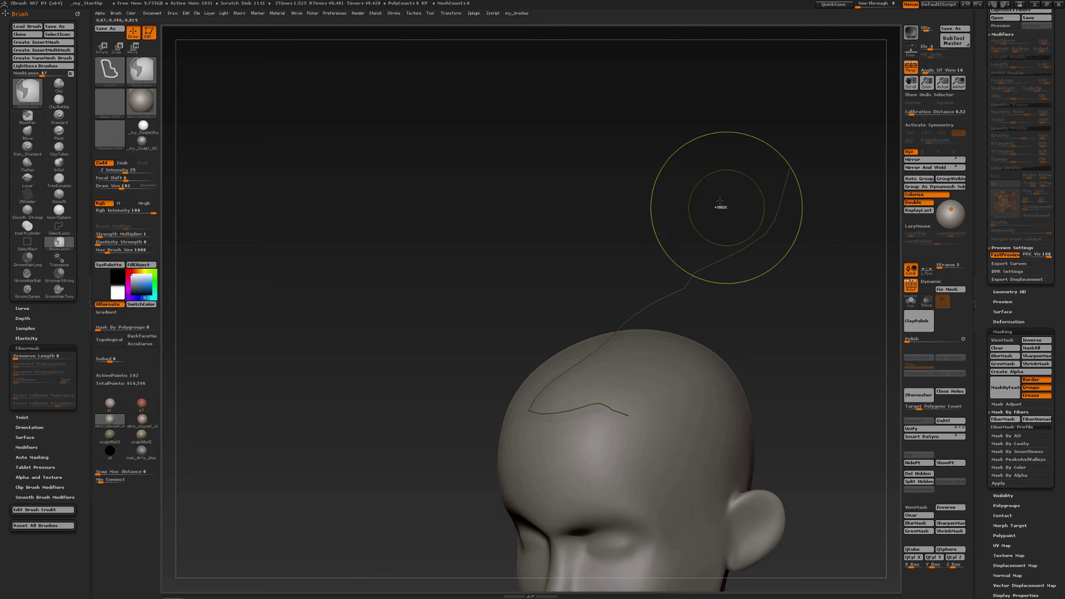
{"action": "key", "text": "ctrl+h"}
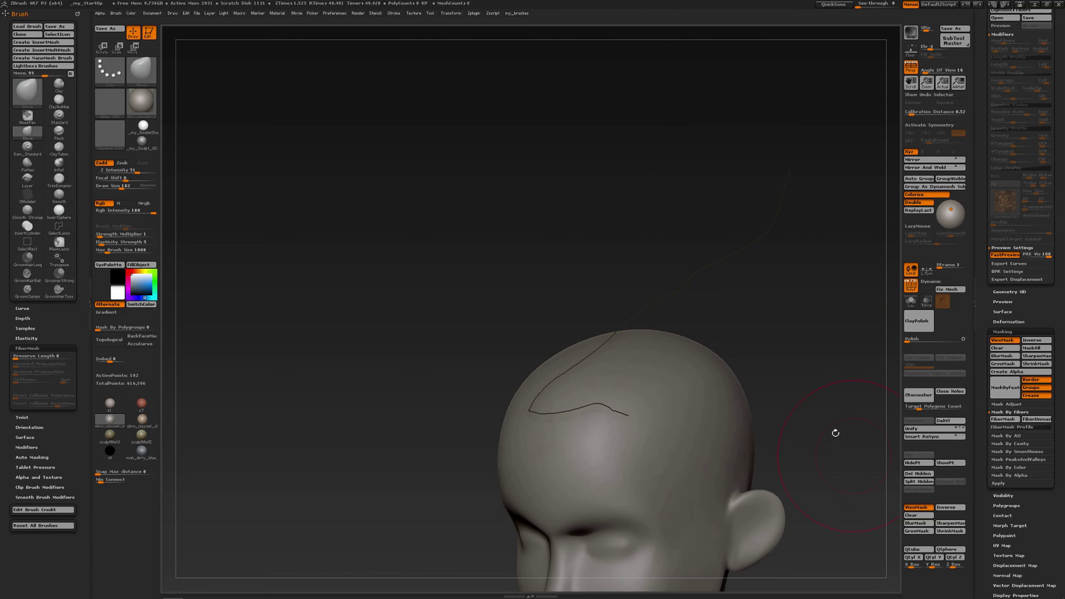
{"action": "left_click", "coordinate": [802, 324], "text": "ctrl+shift"}
{"action": "left_click", "coordinate": [941, 481]}
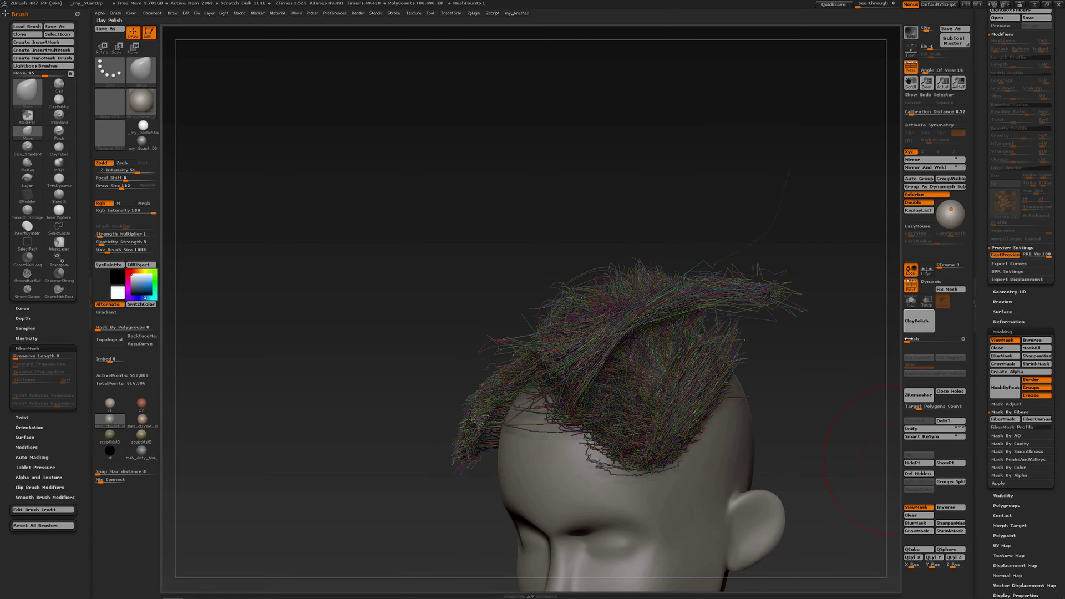
{"action": "left_click", "coordinate": [911, 285]}
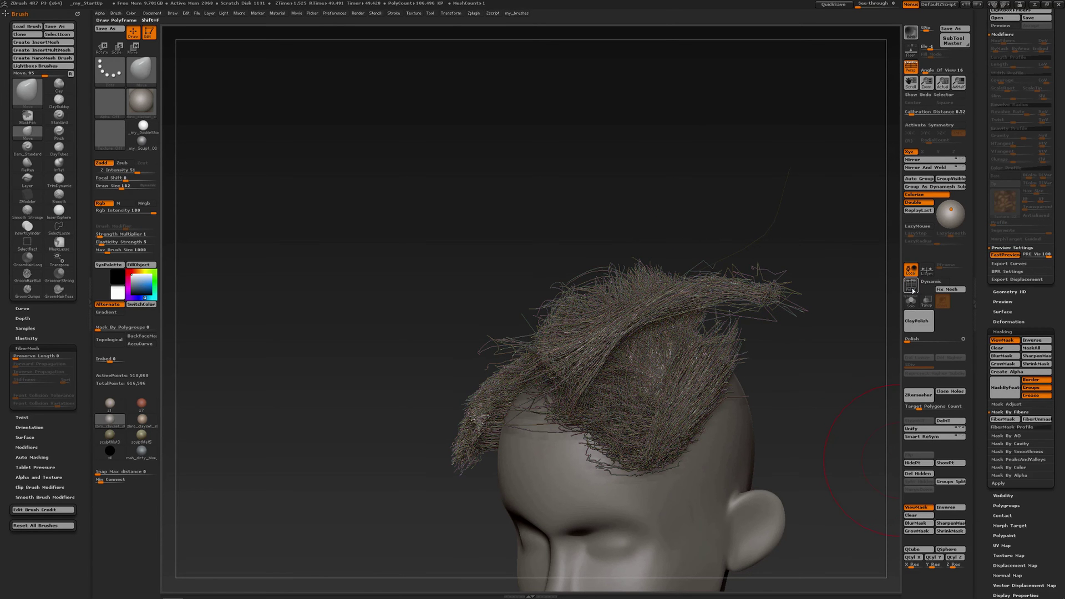
Invert the mask, then fit the single unmasked fiber to the arched tuft with the Move brush and smooth it.
{"action": "left_click", "coordinate": [951, 508]}
{"action": "mouse_move", "coordinate": [794, 355]}
{"action": "left_mouse_down"}
{"action": "mouse_move", "coordinate": [707, 322]}
{"action": "mouse_move", "coordinate": [703, 292]}
{"action": "left_mouse_up"}
{"action": "left_click_drag", "start_coordinate": [691, 256], "coordinate": [702, 260]}
{"action": "mouse_move", "coordinate": [751, 227]}
{"action": "left_mouse_down"}
{"action": "mouse_move", "coordinate": [756, 243]}
{"action": "mouse_move", "coordinate": [732, 270]}
{"action": "left_mouse_up"}
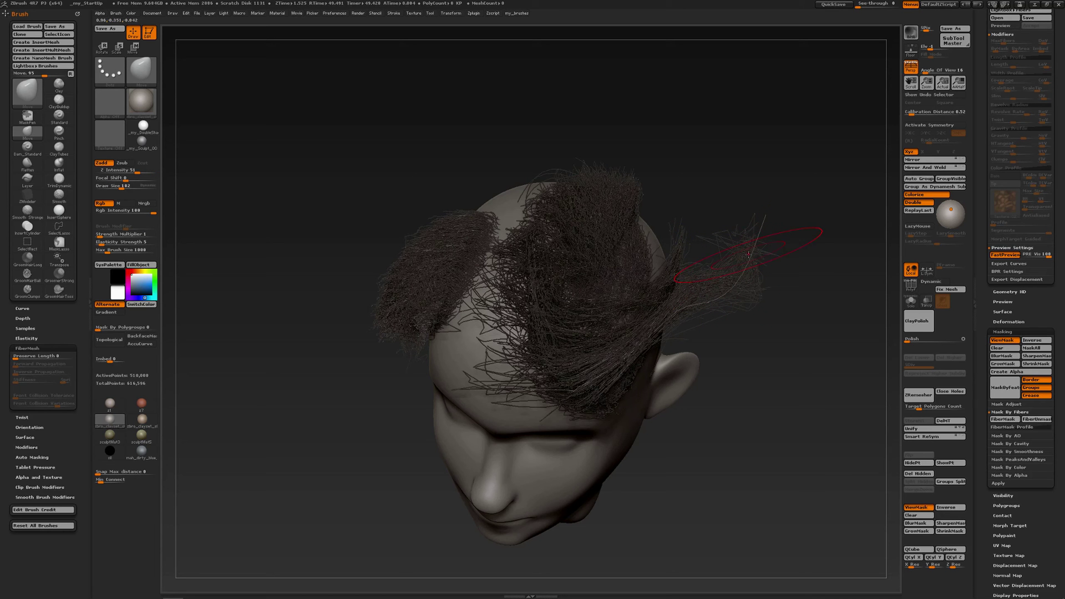
{"action": "mouse_move", "coordinate": [790, 361]}
{"action": "left_mouse_down"}
{"action": "mouse_move", "coordinate": [744, 238]}
{"action": "mouse_move", "coordinate": [728, 232]}
{"action": "left_mouse_up"}
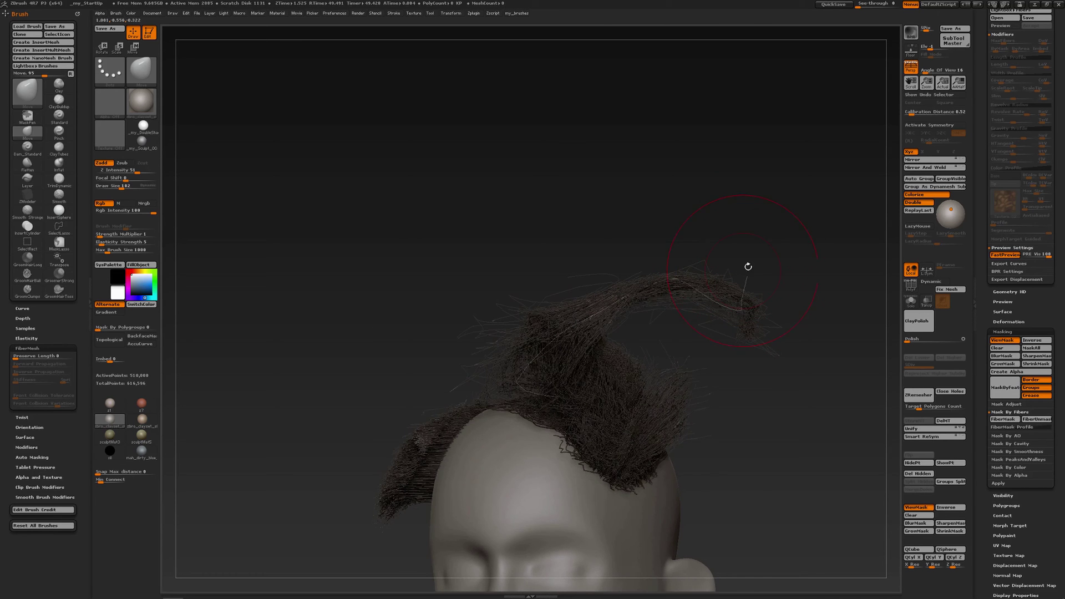
{"action": "mouse_move", "coordinate": [747, 266]}
{"action": "left_mouse_down"}
{"action": "mouse_move", "coordinate": [653, 254]}
{"action": "mouse_move", "coordinate": [661, 263]}
{"action": "mouse_move", "coordinate": [611, 276]}
{"action": "left_mouse_up"}
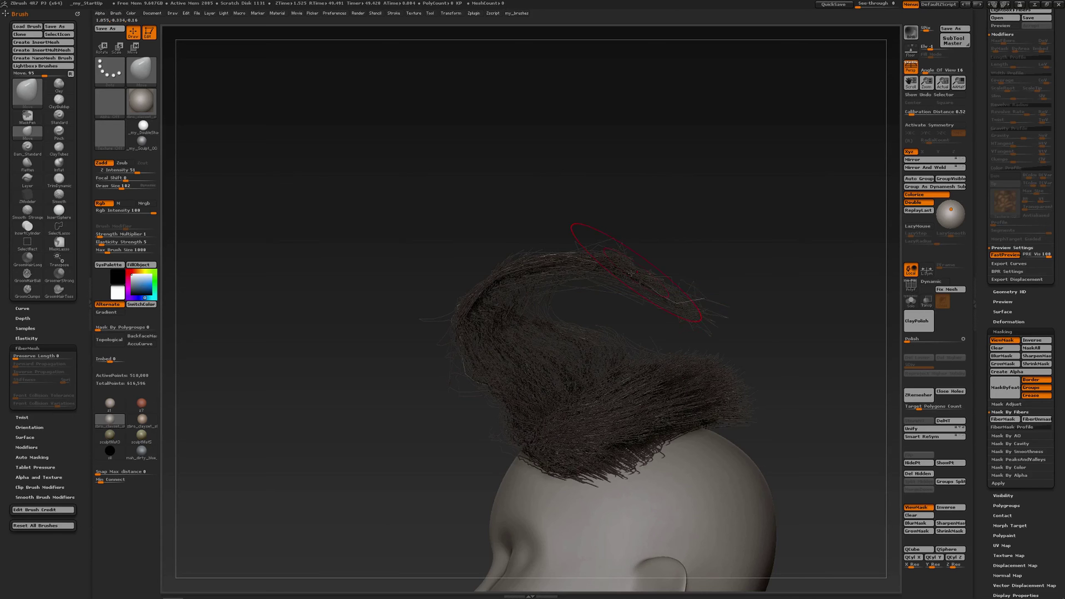
{"action": "left_click_drag", "start_coordinate": [637, 272], "coordinate": [503, 290]}
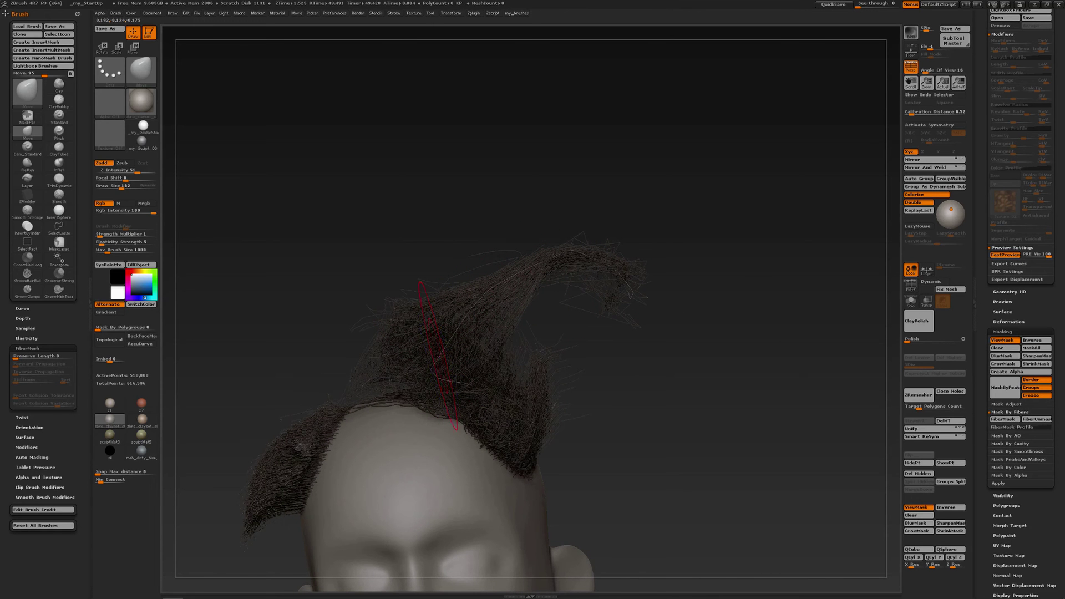
{"action": "key", "text": "shift"}
{"action": "left_click_drag", "start_coordinate": [446, 352], "coordinate": [450, 348], "text": "shift"}
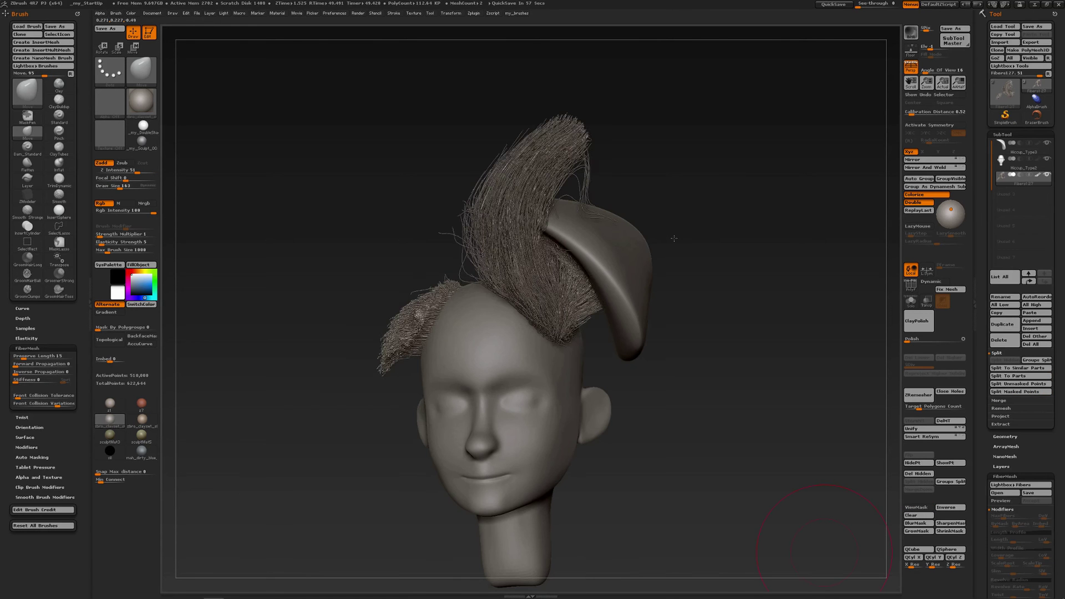
Select the curved hair-shaped guide subtool, check its PolyFrame display and reselect the fiber subtool.
{"action": "mouse_move", "coordinate": [695, 243]}
{"action": "left_mouse_down"}
{"action": "mouse_move", "coordinate": [657, 252]}
{"action": "mouse_move", "coordinate": [696, 240]}
{"action": "mouse_move", "coordinate": [730, 246]}
{"action": "mouse_move", "coordinate": [700, 250]}
{"action": "left_mouse_up"}
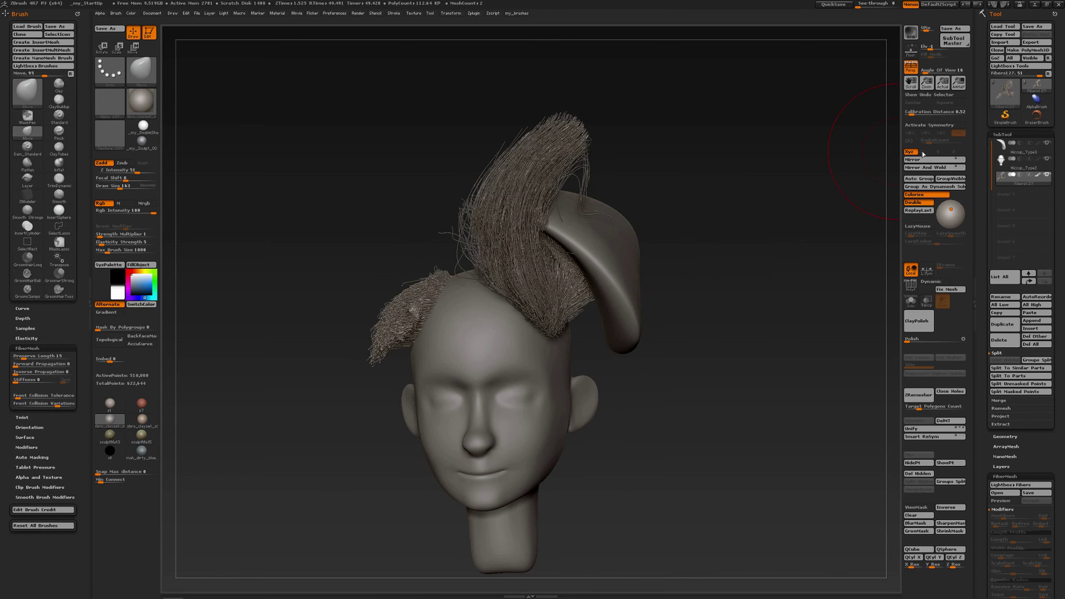
{"action": "left_click", "coordinate": [1023, 146]}
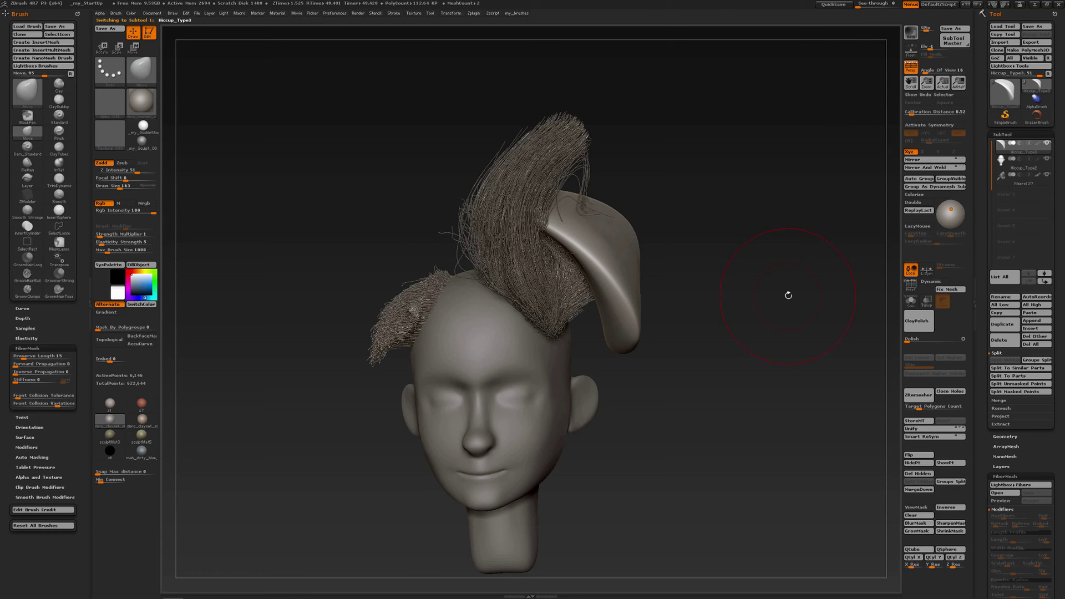
{"action": "mouse_move", "coordinate": [760, 294]}
{"action": "left_mouse_down"}
{"action": "mouse_move", "coordinate": [627, 291]}
{"action": "mouse_move", "coordinate": [687, 291]}
{"action": "mouse_move", "coordinate": [690, 251]}
{"action": "mouse_move", "coordinate": [718, 262]}
{"action": "left_mouse_up"}
{"action": "key", "text": "shift+f"}
{"action": "key", "text": "shift+f"}
{"action": "left_click", "coordinate": [1023, 177]}
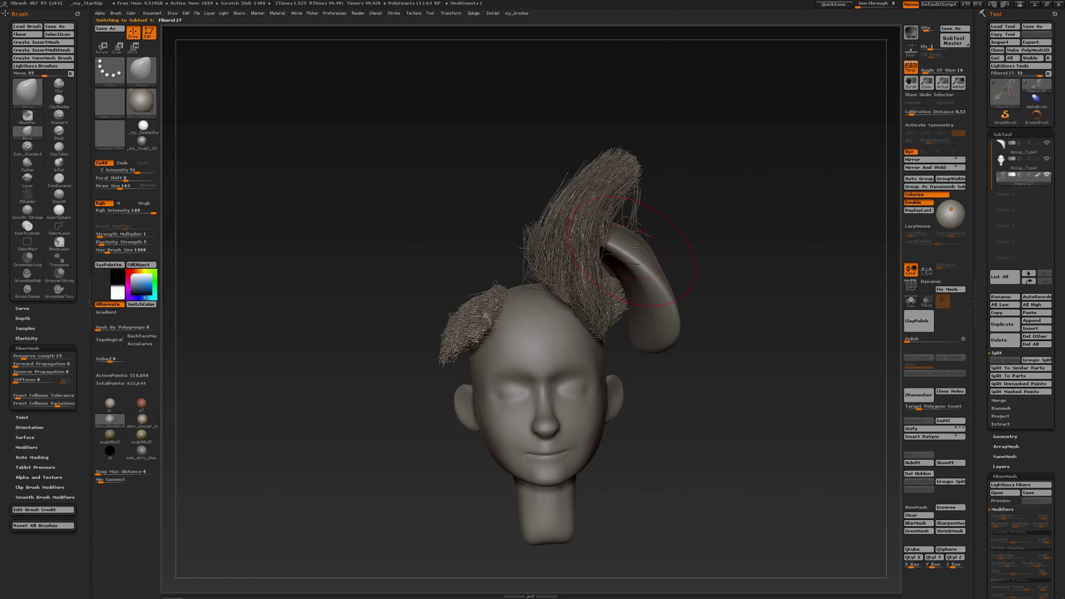
Shape the tall hair tuft around the curved guide mesh with the Move brush, using a Preserve Length of 15.
{"action": "mouse_move", "coordinate": [631, 247]}
{"action": "right_mouse_down"}
{"action": "mouse_move", "coordinate": [657, 264]}
{"action": "mouse_move", "coordinate": [634, 254]}
{"action": "right_mouse_up"}
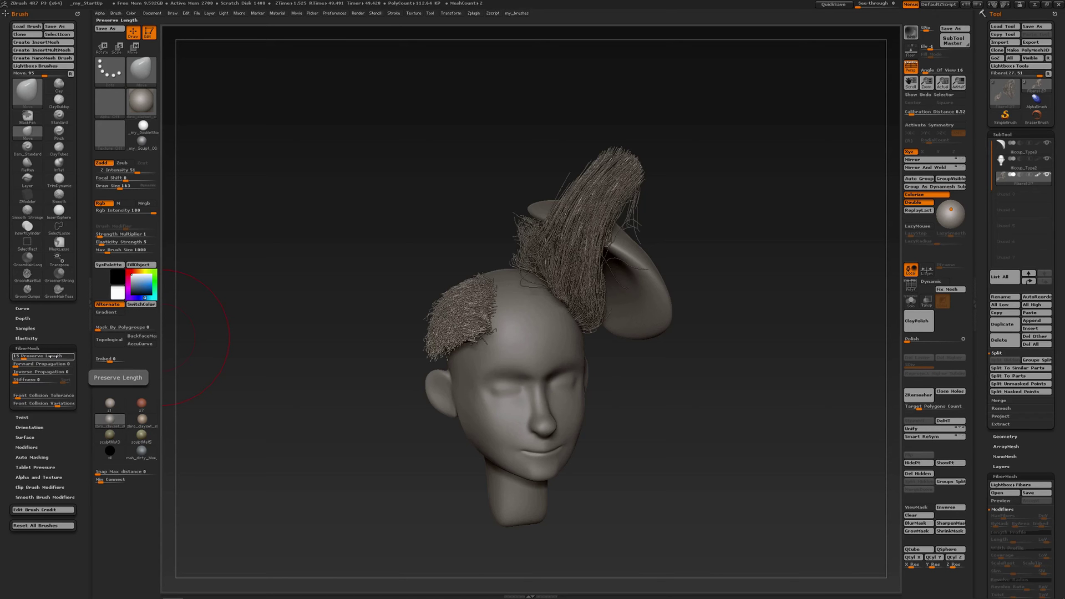
{"action": "key", "text": "Return"}
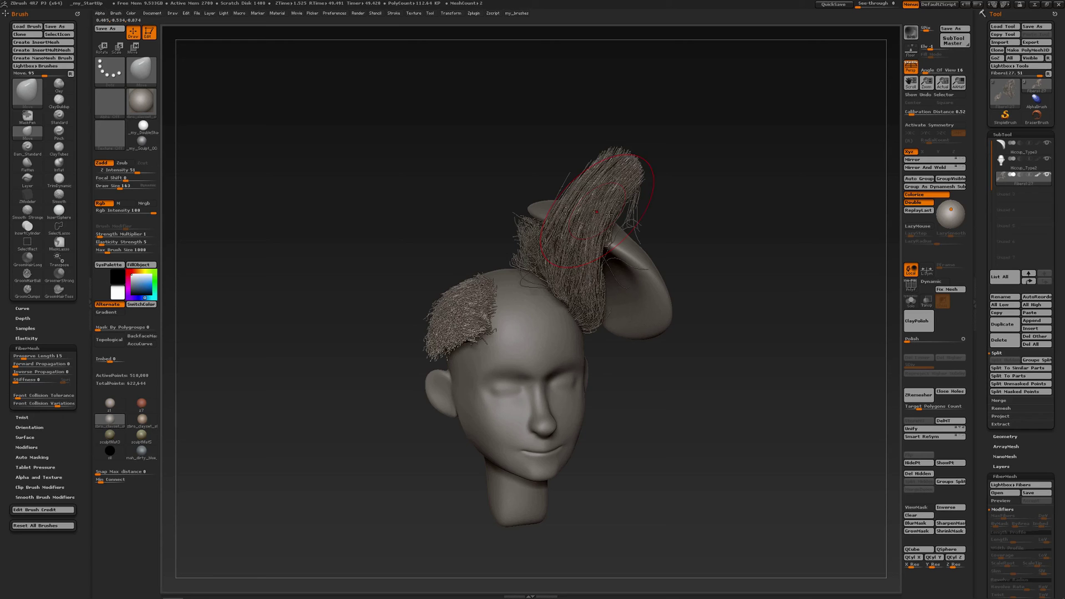
{"action": "left_click", "coordinate": [44, 396]}
{"action": "right_click_drag", "start_coordinate": [511, 273], "coordinate": [615, 260]}
{"action": "mouse_move", "coordinate": [514, 247]}
{"action": "left_mouse_down"}
{"action": "mouse_move", "coordinate": [555, 254]}
{"action": "mouse_move", "coordinate": [504, 227]}
{"action": "mouse_move", "coordinate": [446, 241]}
{"action": "left_mouse_up"}
{"action": "mouse_move", "coordinate": [444, 244]}
{"action": "right_mouse_down"}
{"action": "mouse_move", "coordinate": [497, 257]}
{"action": "mouse_move", "coordinate": [546, 244]}
{"action": "right_mouse_up"}
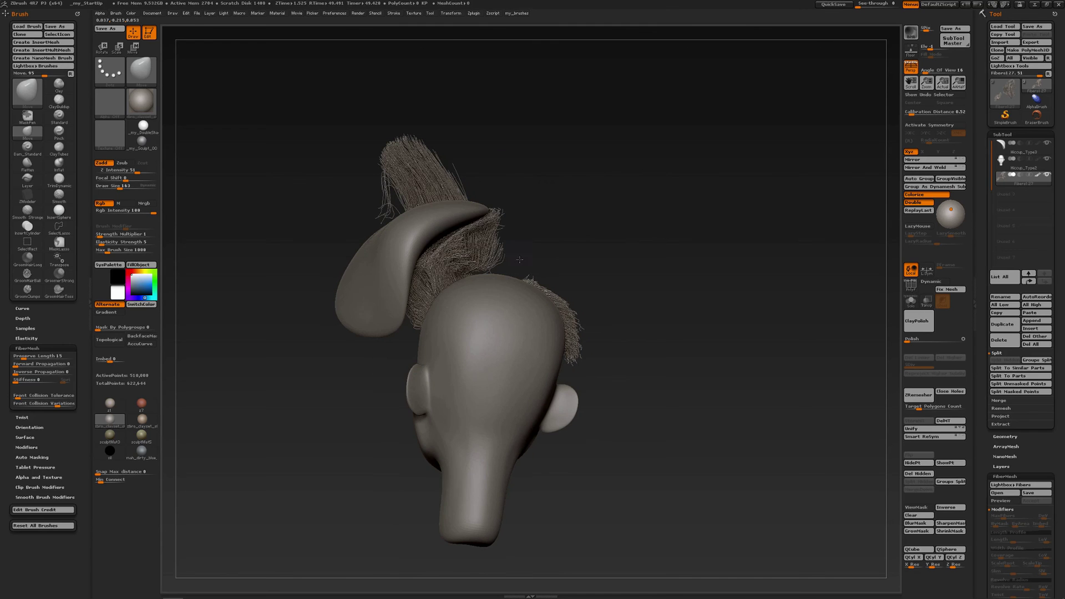
Push the strands at the back of the tuft toward the curved guide mesh with the Move brush.
{"action": "mouse_move", "coordinate": [430, 271]}
{"action": "left_mouse_down"}
{"action": "mouse_move", "coordinate": [454, 258]}
{"action": "mouse_move", "coordinate": [456, 239]}
{"action": "left_mouse_up"}
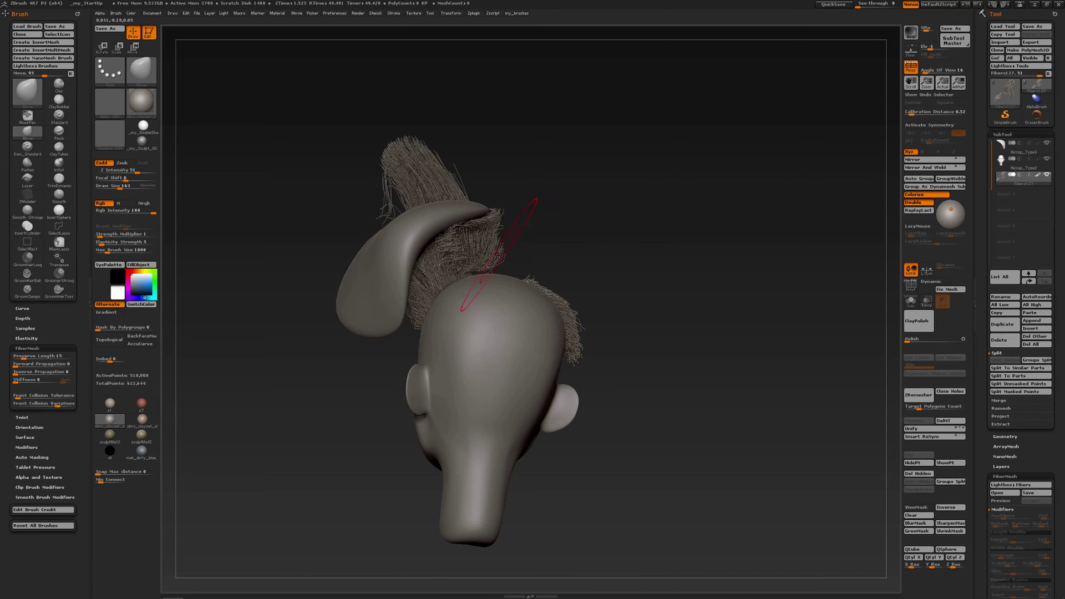
{"action": "right_click_drag", "start_coordinate": [496, 248], "coordinate": [458, 257]}
{"action": "mouse_move", "coordinate": [458, 258]}
{"action": "left_mouse_down"}
{"action": "mouse_move", "coordinate": [532, 228]}
{"action": "mouse_move", "coordinate": [468, 251]}
{"action": "left_mouse_up"}
{"action": "mouse_move", "coordinate": [532, 236]}
{"action": "left_mouse_down"}
{"action": "mouse_move", "coordinate": [523, 231]}
{"action": "mouse_move", "coordinate": [543, 233]}
{"action": "left_mouse_up"}
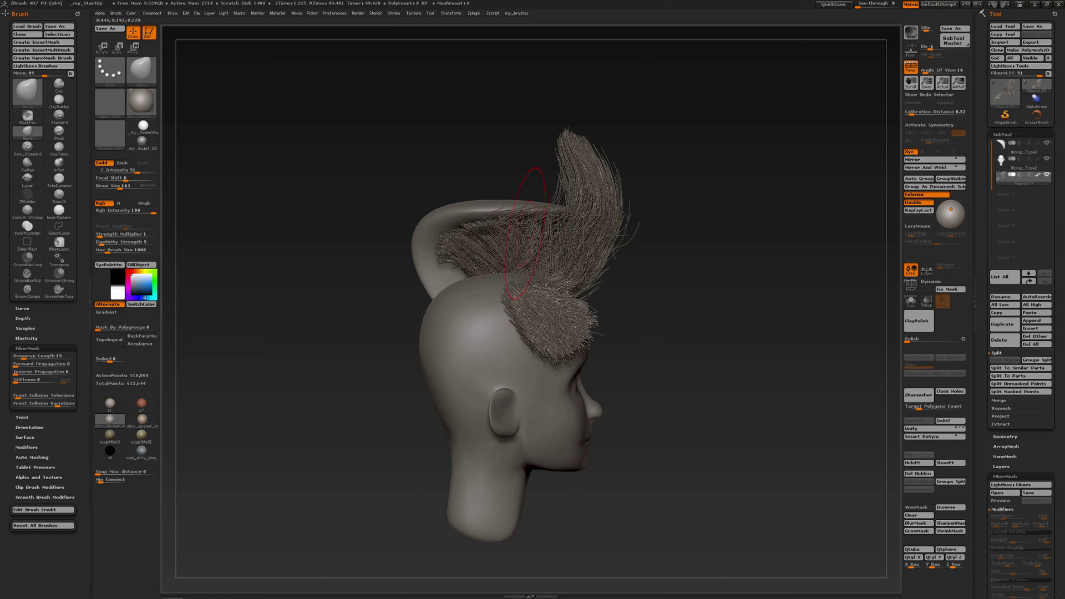
{"action": "right_click_drag", "start_coordinate": [510, 234], "coordinate": [557, 239]}
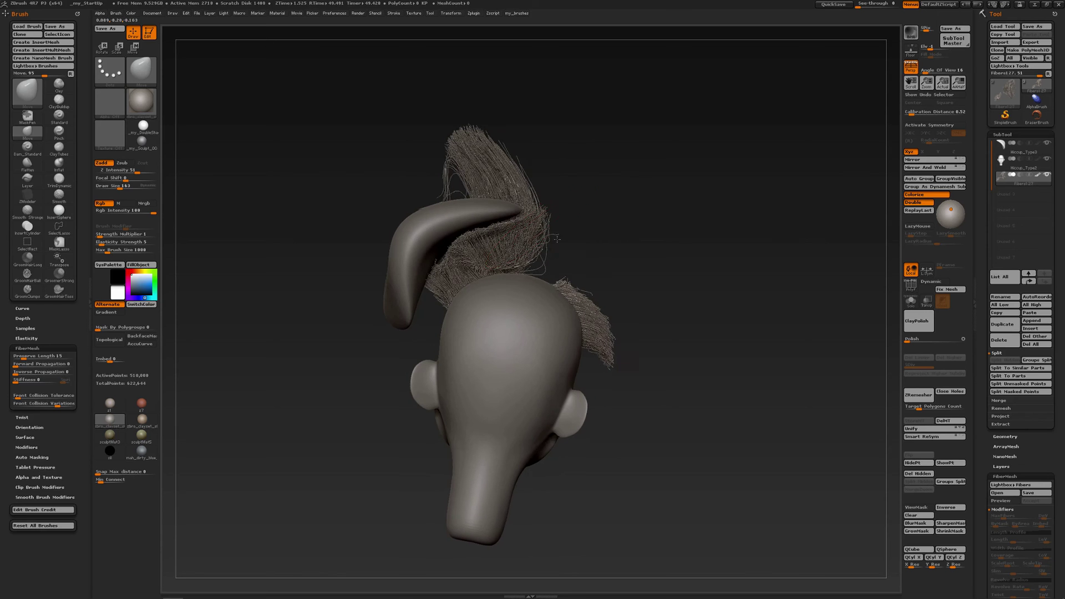
Hide the curved guide subtool to adjust the tuft's strands from behind, and show the guide again.
{"action": "left_click", "coordinate": [1047, 143]}
{"action": "mouse_move", "coordinate": [574, 222]}
{"action": "left_mouse_down"}
{"action": "mouse_move", "coordinate": [597, 247]}
{"action": "mouse_move", "coordinate": [587, 228]}
{"action": "mouse_move", "coordinate": [531, 220]}
{"action": "left_mouse_up"}
{"action": "mouse_move", "coordinate": [647, 199]}
{"action": "left_mouse_down"}
{"action": "mouse_move", "coordinate": [622, 205]}
{"action": "mouse_move", "coordinate": [642, 190]}
{"action": "left_mouse_up"}
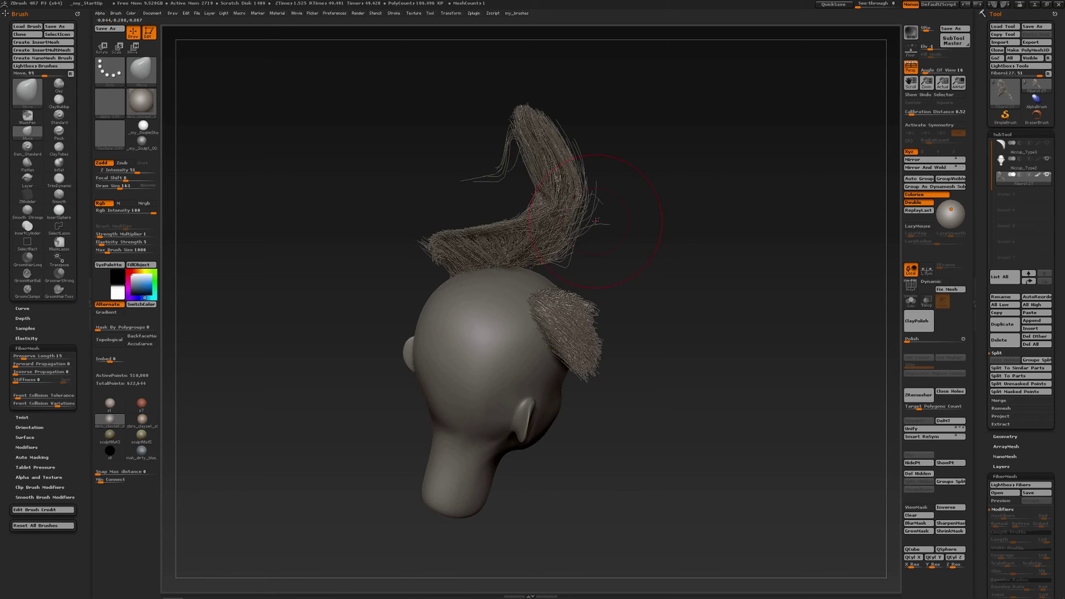
{"action": "left_click", "coordinate": [1048, 146]}
{"action": "mouse_move", "coordinate": [646, 237]}
{"action": "left_mouse_down"}
{"action": "mouse_move", "coordinate": [642, 197]}
{"action": "mouse_move", "coordinate": [655, 272]}
{"action": "mouse_move", "coordinate": [607, 230]}
{"action": "mouse_move", "coordinate": [613, 195]}
{"action": "left_mouse_up"}
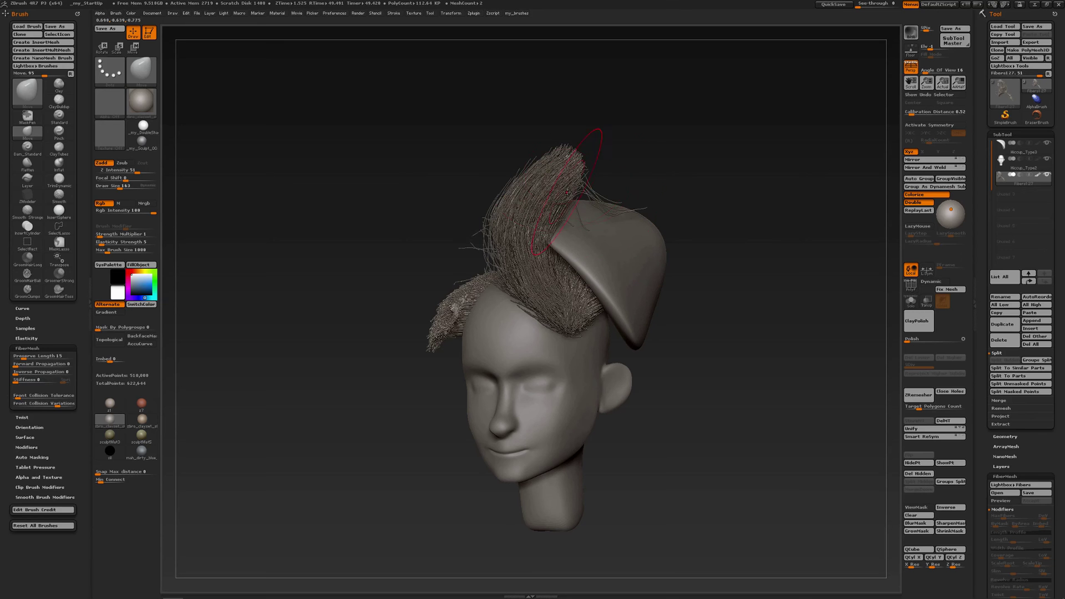
Sweep the tuft's tip over the top of the curved guide mesh with the Move brush.
{"action": "mouse_move", "coordinate": [546, 177]}
{"action": "left_mouse_down"}
{"action": "mouse_move", "coordinate": [573, 157]}
{"action": "mouse_move", "coordinate": [564, 170]}
{"action": "left_mouse_up"}
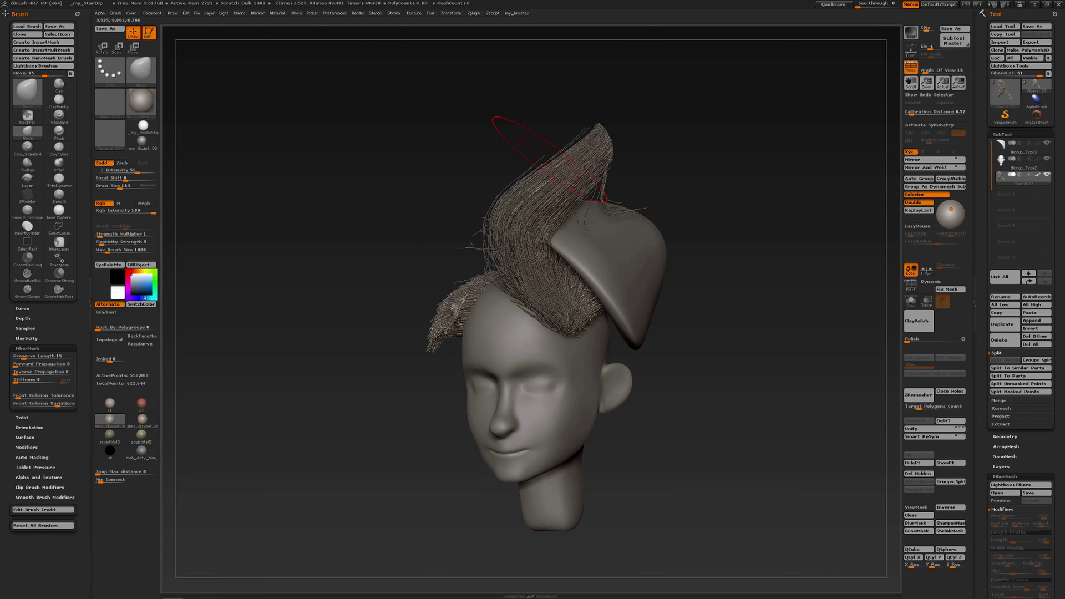
{"action": "mouse_move", "coordinate": [528, 203]}
{"action": "left_mouse_down"}
{"action": "mouse_move", "coordinate": [597, 156]}
{"action": "mouse_move", "coordinate": [623, 167]}
{"action": "left_mouse_up"}
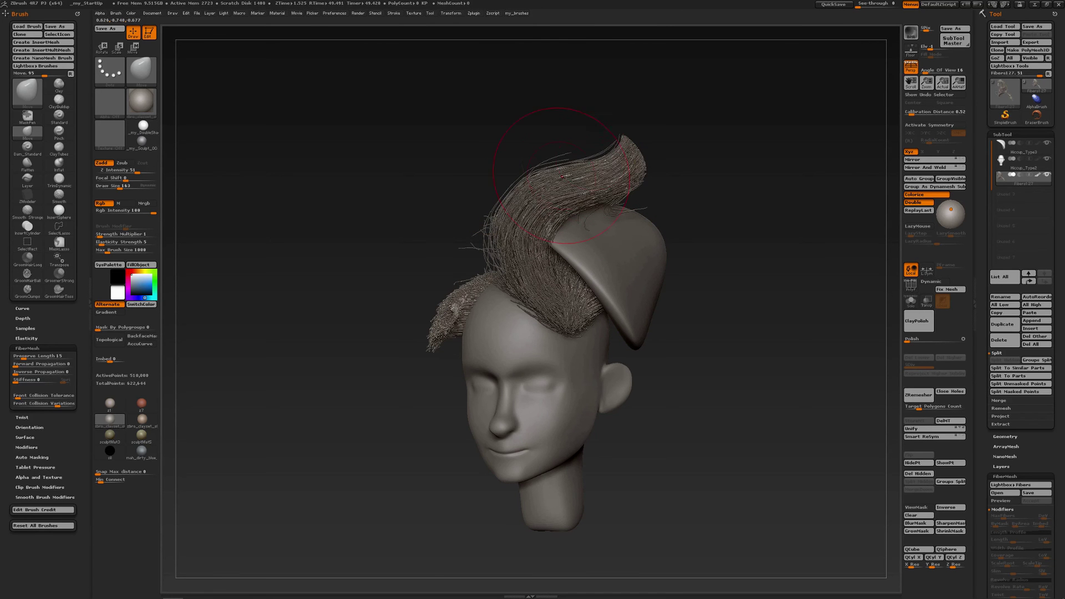
{"action": "left_click_drag", "start_coordinate": [553, 170], "coordinate": [566, 187]}
{"action": "left_click_drag", "start_coordinate": [583, 77], "coordinate": [603, 142]}
{"action": "left_click_drag", "start_coordinate": [571, 179], "coordinate": [606, 175]}
{"action": "mouse_move", "coordinate": [693, 133]}
{"action": "left_mouse_down"}
{"action": "mouse_move", "coordinate": [674, 188]}
{"action": "mouse_move", "coordinate": [680, 166]}
{"action": "left_mouse_up"}
{"action": "mouse_move", "coordinate": [609, 174]}
{"action": "left_mouse_down"}
{"action": "mouse_move", "coordinate": [715, 194]}
{"action": "mouse_move", "coordinate": [640, 206]}
{"action": "mouse_move", "coordinate": [642, 215]}
{"action": "left_mouse_up"}
{"action": "left_click_drag", "start_coordinate": [679, 184], "coordinate": [700, 185]}
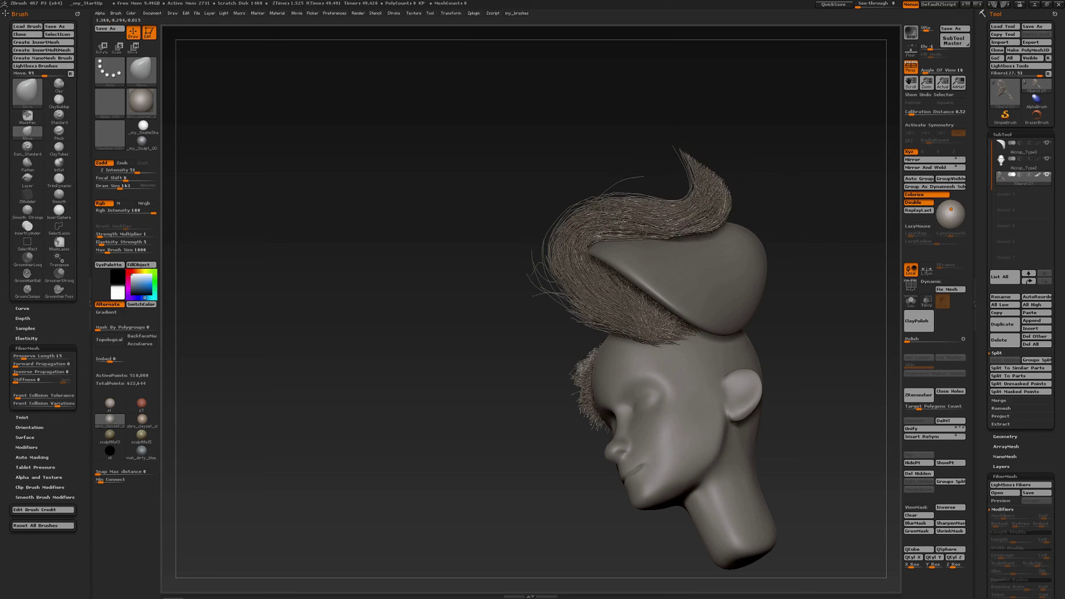
Lay the raised tip strands down along the side of the guide mesh with the Move brush.
{"action": "left_click_drag", "start_coordinate": [799, 180], "coordinate": [726, 184]}
{"action": "left_click_drag", "start_coordinate": [731, 191], "coordinate": [764, 209]}
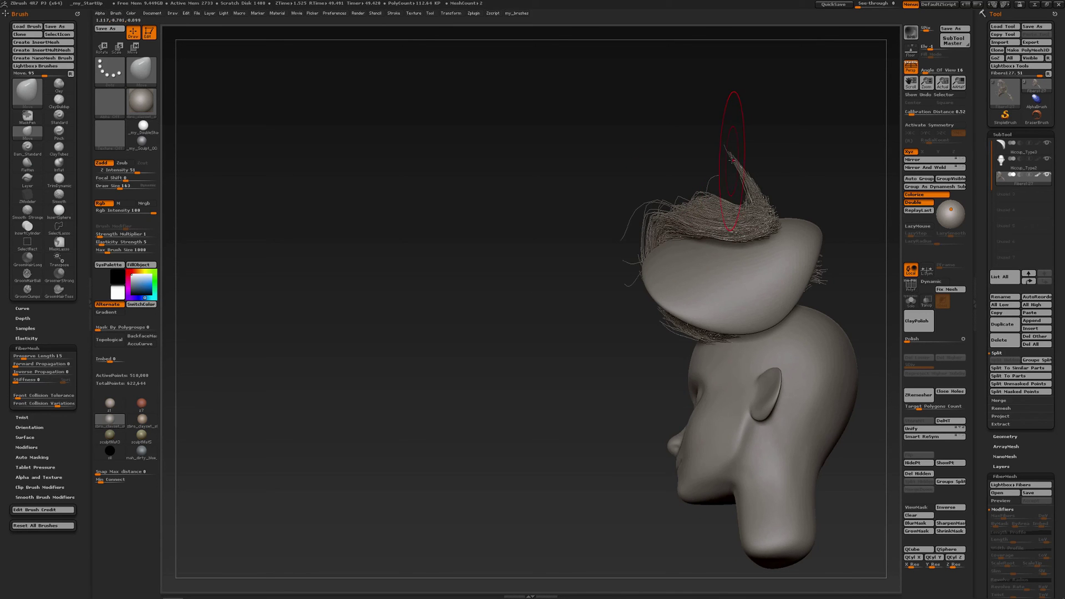
{"action": "mouse_move", "coordinate": [726, 148]}
{"action": "left_mouse_down"}
{"action": "mouse_move", "coordinate": [781, 204]}
{"action": "mouse_move", "coordinate": [741, 302]}
{"action": "left_mouse_up"}
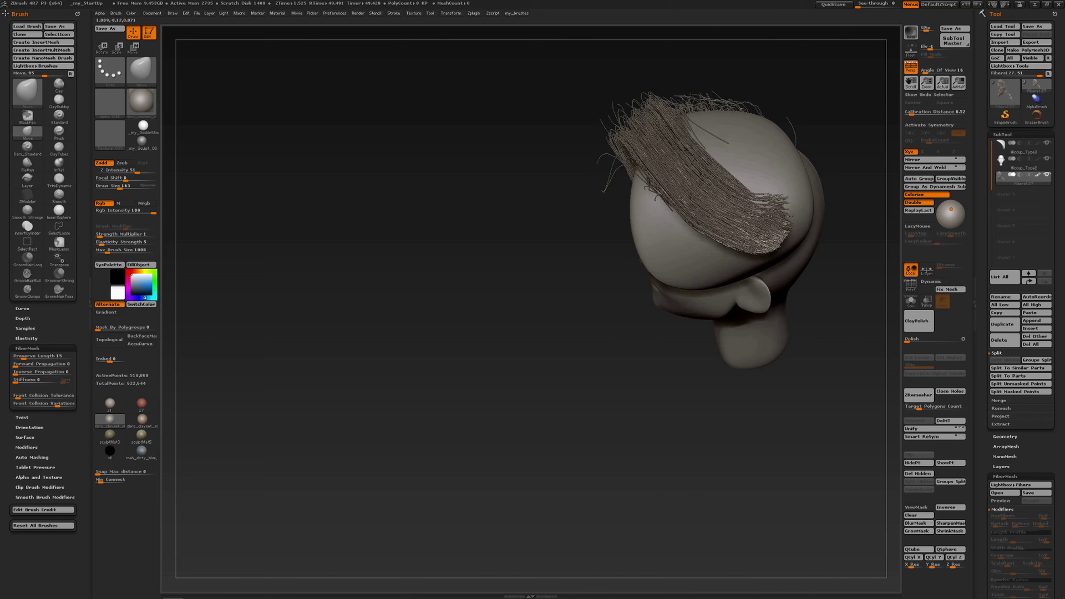
{"action": "right_click_drag", "start_coordinate": [755, 194], "coordinate": [754, 224]}
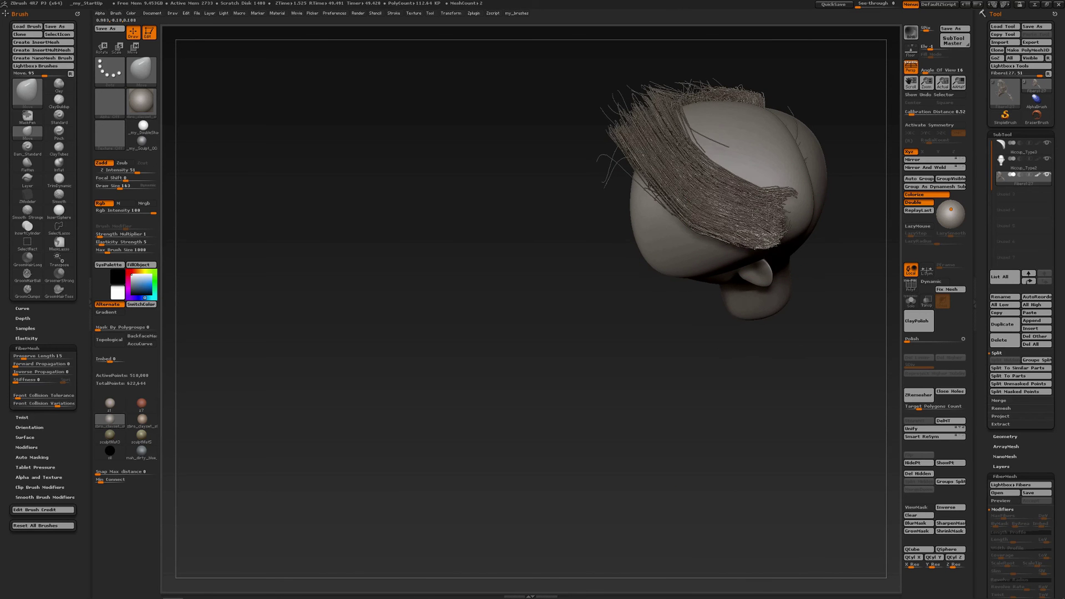
{"action": "left_click_drag", "start_coordinate": [755, 222], "coordinate": [768, 209]}
{"action": "left_click_drag", "start_coordinate": [701, 209], "coordinate": [708, 199]}
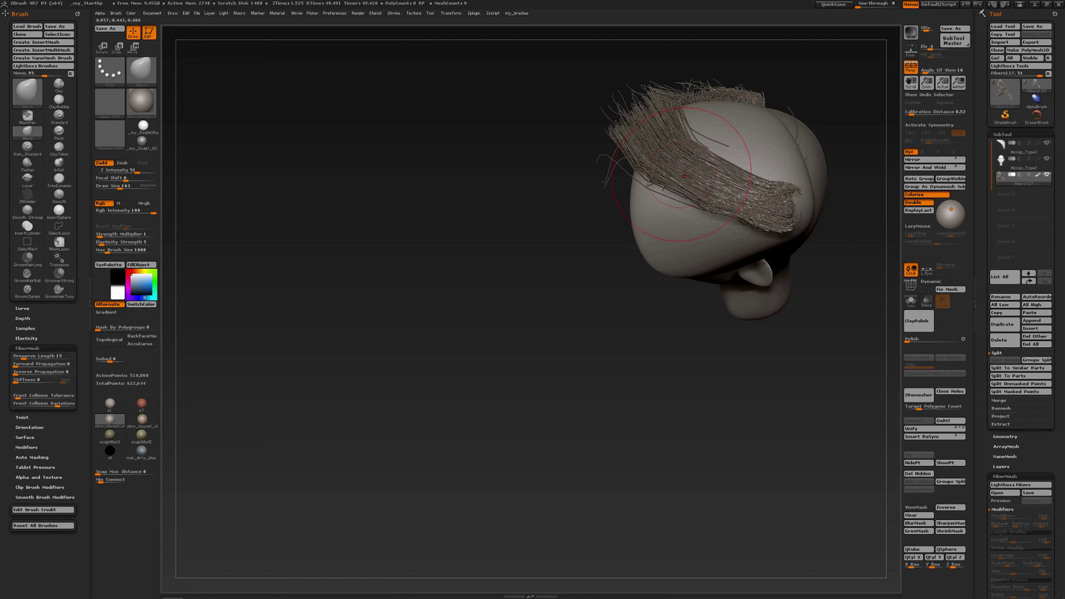
Test the Smooth brush on the strands and set its FiberMesh Preserve Length to 30.
{"action": "key", "text": "shift"}
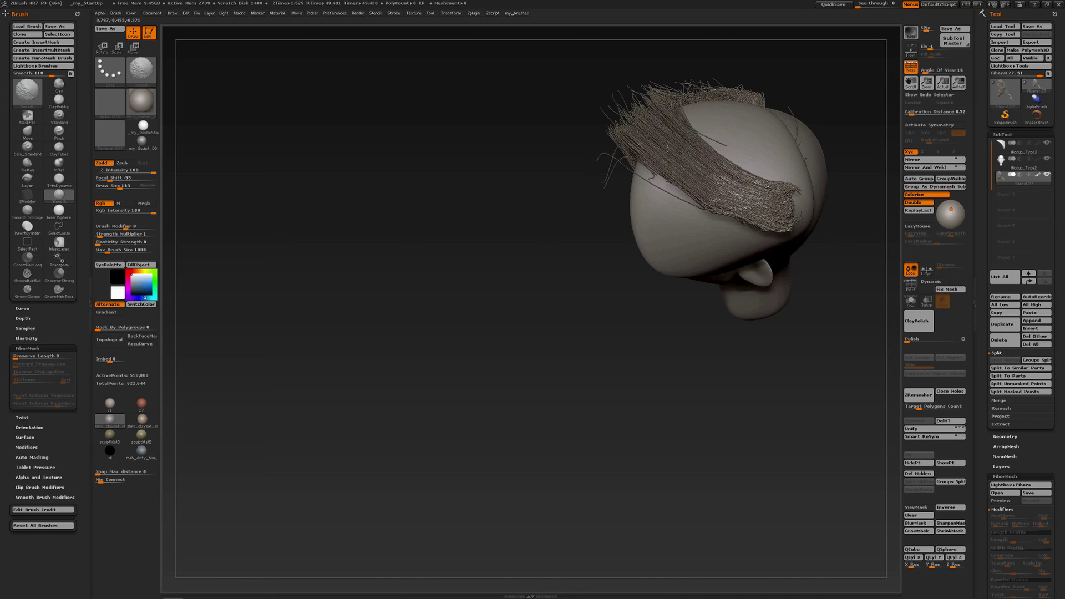
{"action": "mouse_move", "coordinate": [668, 149]}
{"action": "left_mouse_down", "text": "shift"}
{"action": "mouse_move", "coordinate": [719, 186]}
{"action": "mouse_move", "coordinate": [675, 161]}
{"action": "left_mouse_up", "text": "shift"}
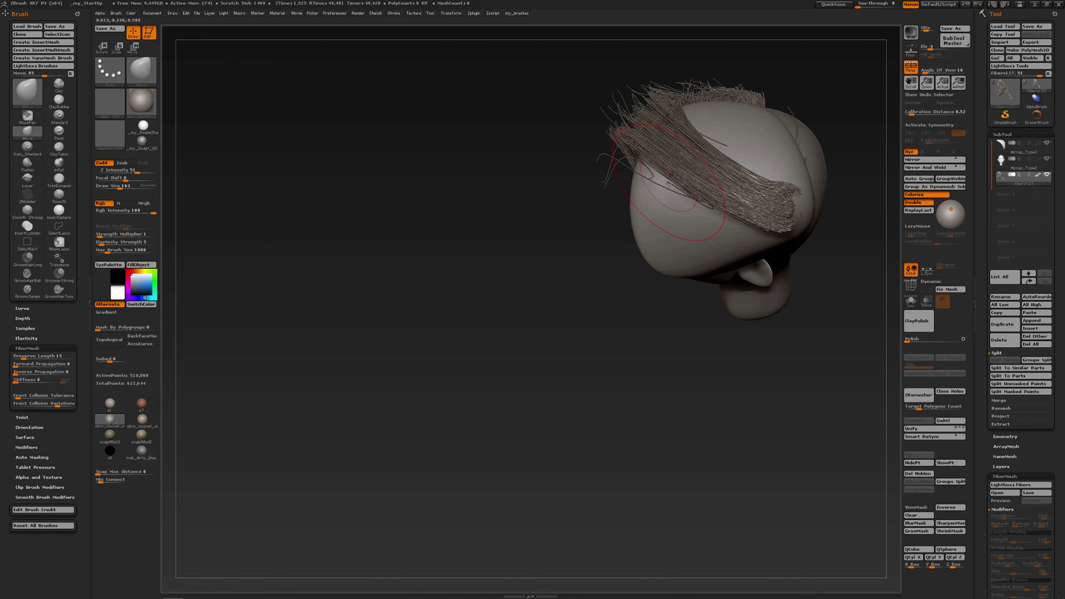
{"action": "key", "text": "shift"}
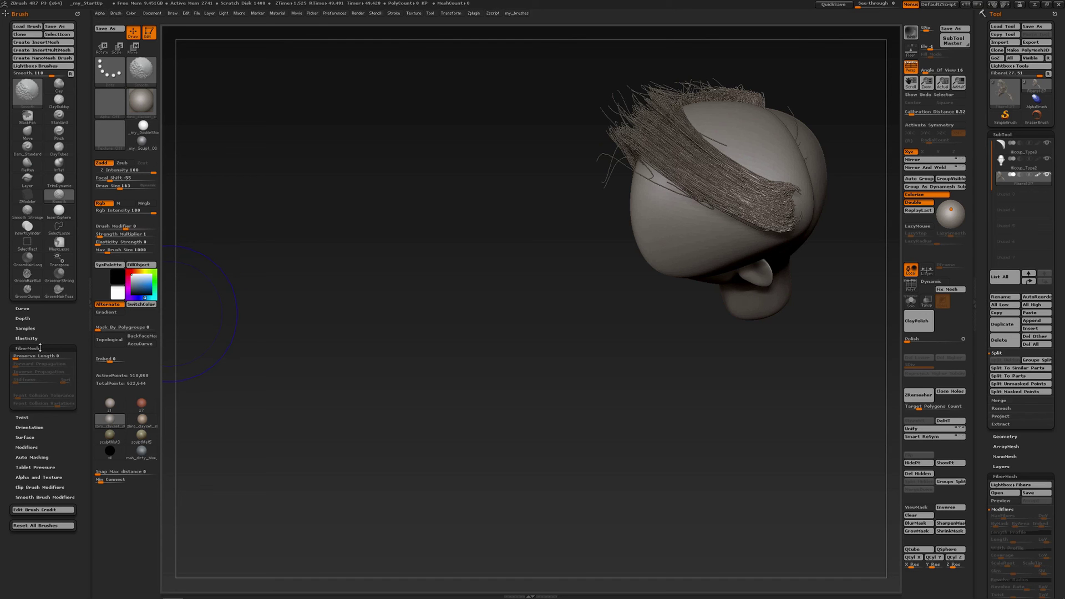
{"action": "key", "text": "shift"}
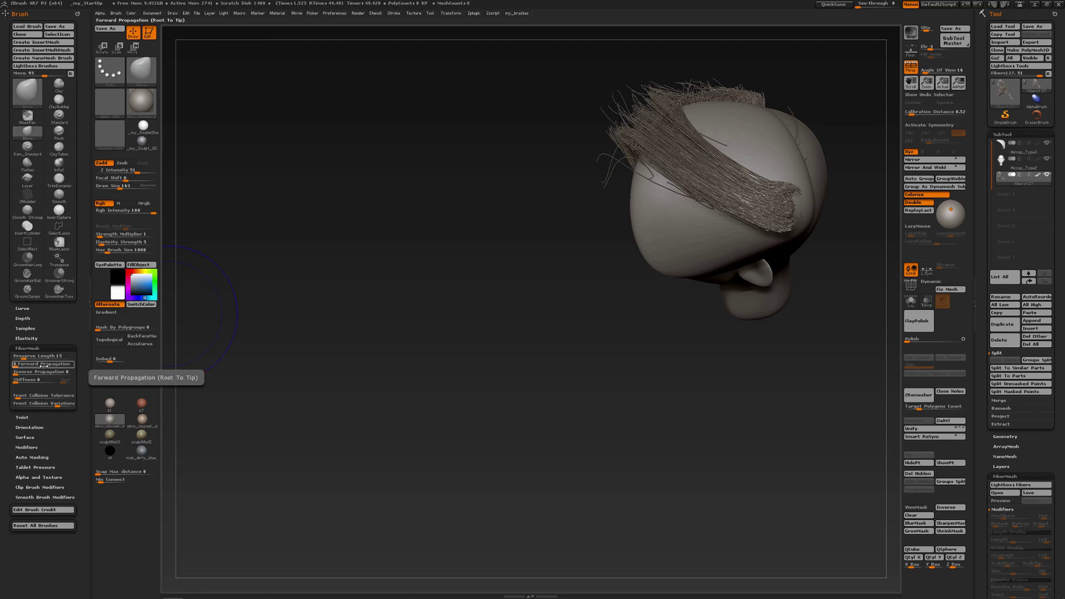
{"action": "key", "text": "shift"}
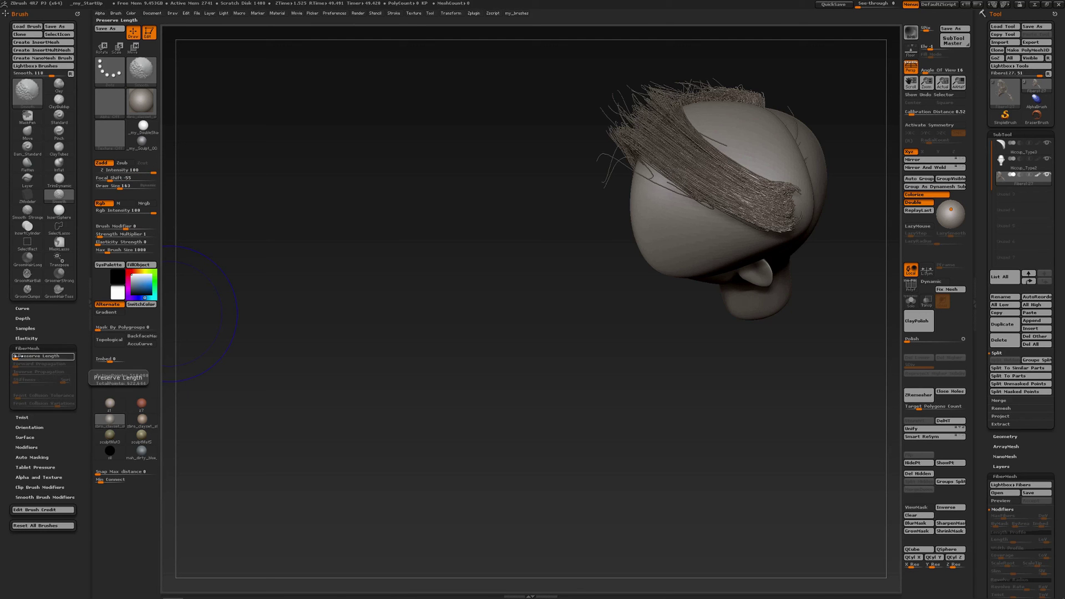
{"action": "left_click", "coordinate": [20, 357]}
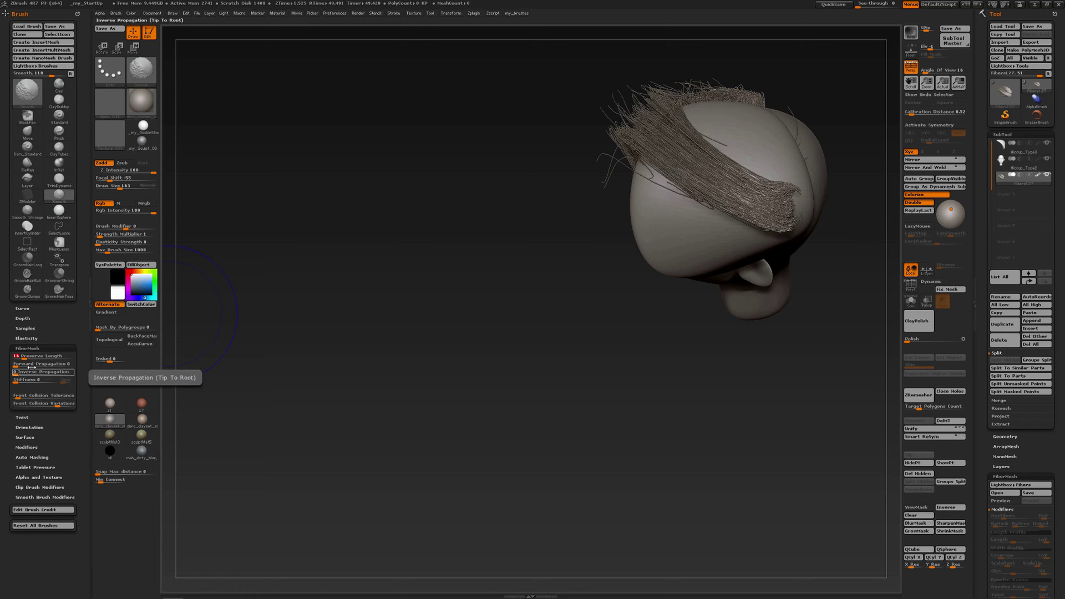
{"action": "left_click_drag", "start_coordinate": [25, 358], "coordinate": [30, 357]}
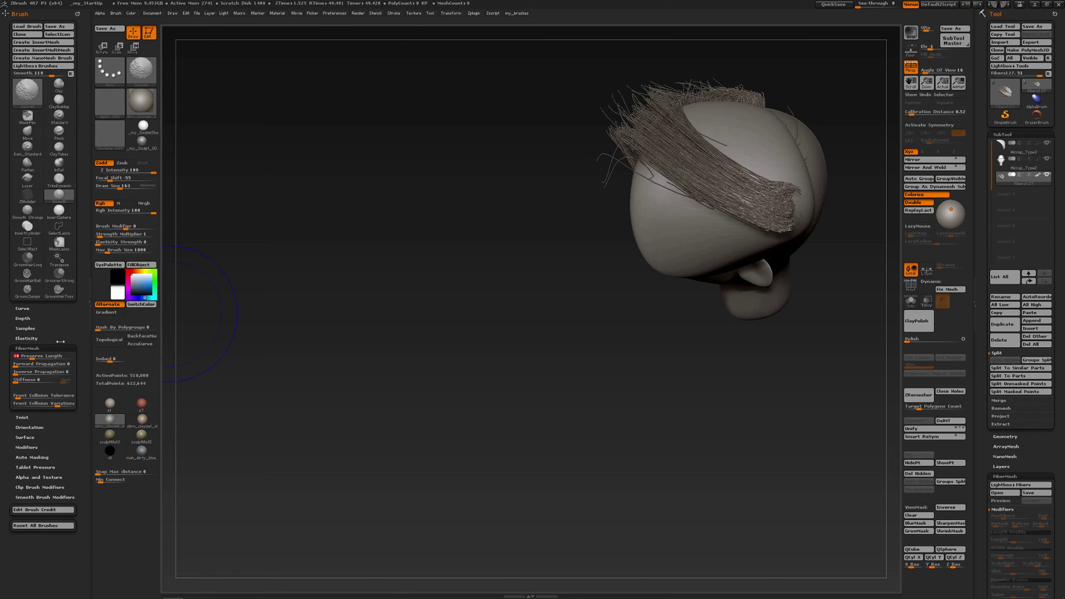
Smooth the strands lying across the guide mesh, from the front of the tuft toward its tip.
{"action": "left_click_drag", "start_coordinate": [667, 134], "coordinate": [757, 197], "text": "shift"}
{"action": "left_click_drag", "start_coordinate": [697, 169], "coordinate": [755, 194], "text": "shift"}
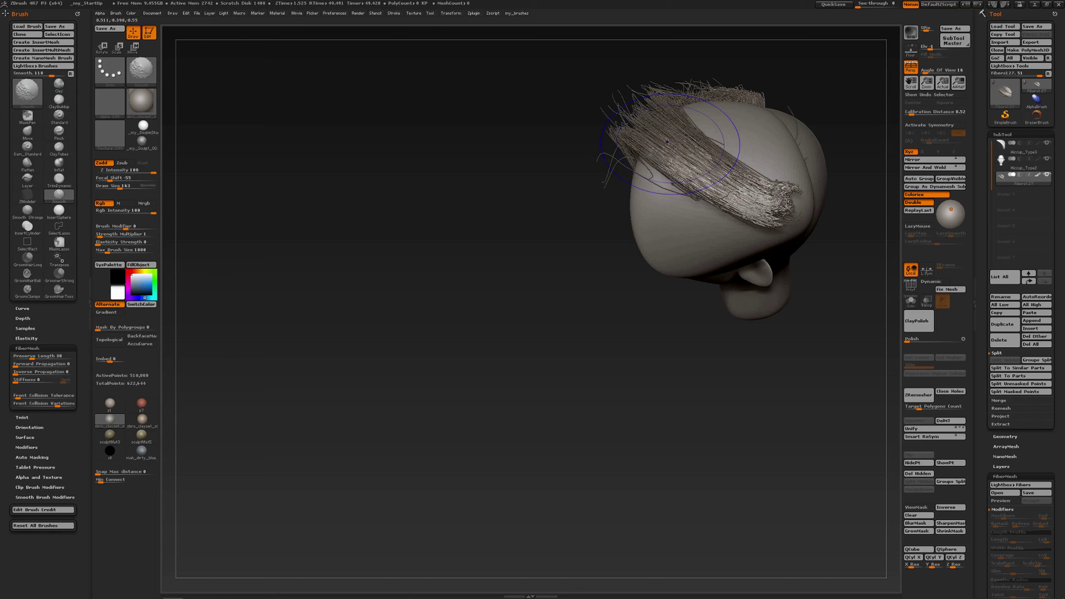
{"action": "left_click_drag", "start_coordinate": [668, 144], "coordinate": [744, 190], "text": "shift"}
{"action": "left_click_drag", "start_coordinate": [688, 160], "coordinate": [741, 185], "text": "shift"}
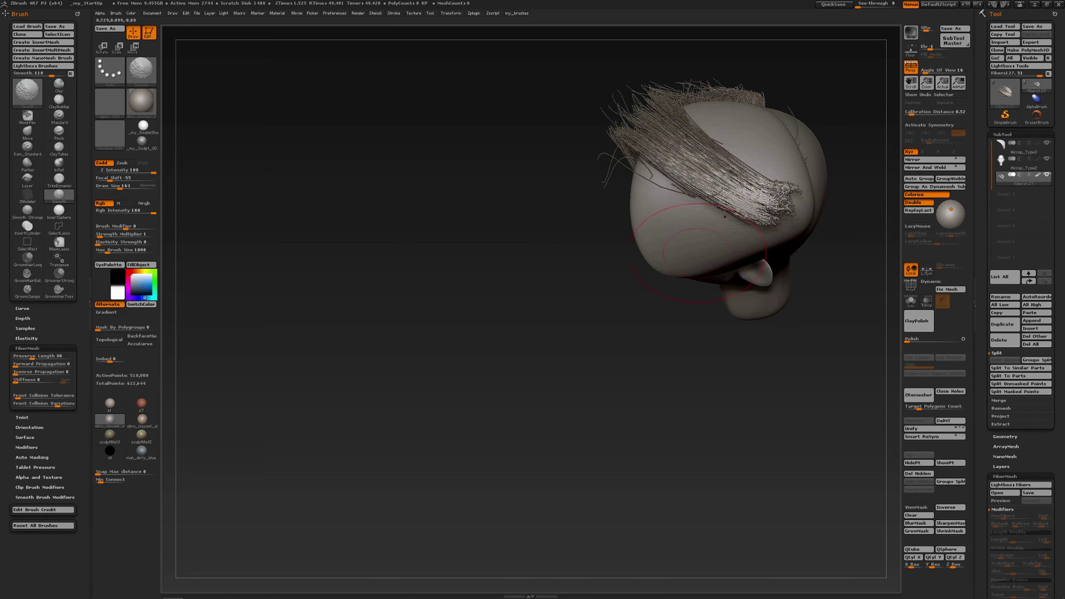
{"action": "mouse_move", "coordinate": [691, 355]}
{"action": "left_mouse_down"}
{"action": "mouse_move", "coordinate": [716, 149]}
{"action": "mouse_move", "coordinate": [718, 177]}
{"action": "mouse_move", "coordinate": [627, 275]}
{"action": "mouse_move", "coordinate": [648, 245]}
{"action": "left_mouse_up"}
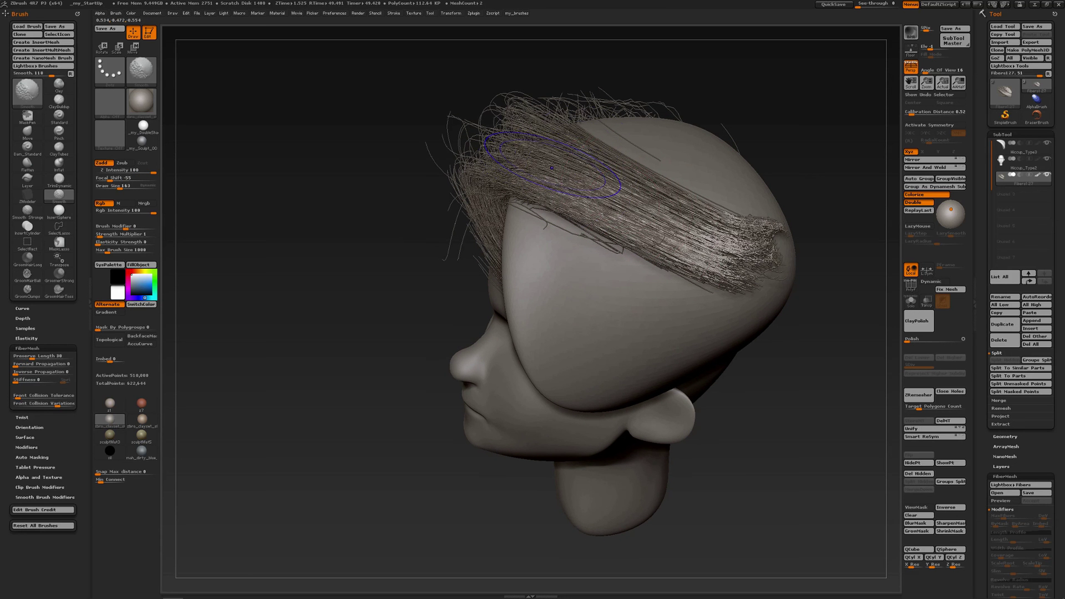
{"action": "left_click_drag", "start_coordinate": [554, 171], "coordinate": [640, 209], "text": "shift"}
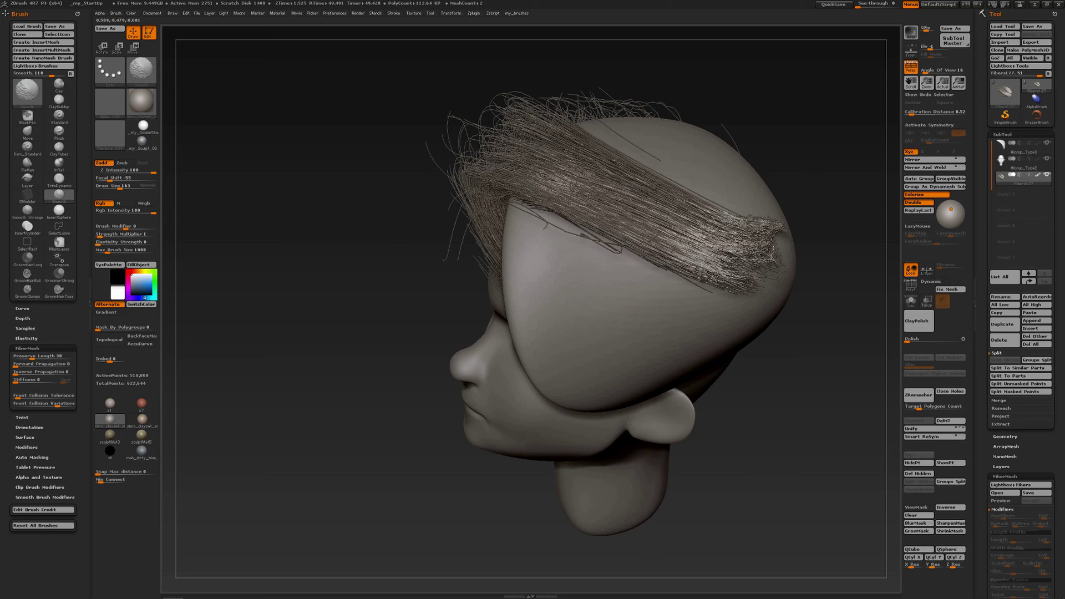
{"action": "mouse_move", "coordinate": [615, 161]}
{"action": "left_mouse_down", "text": "shift"}
{"action": "mouse_move", "coordinate": [660, 184]}
{"action": "mouse_move", "coordinate": [580, 189]}
{"action": "left_mouse_up", "text": "shift"}
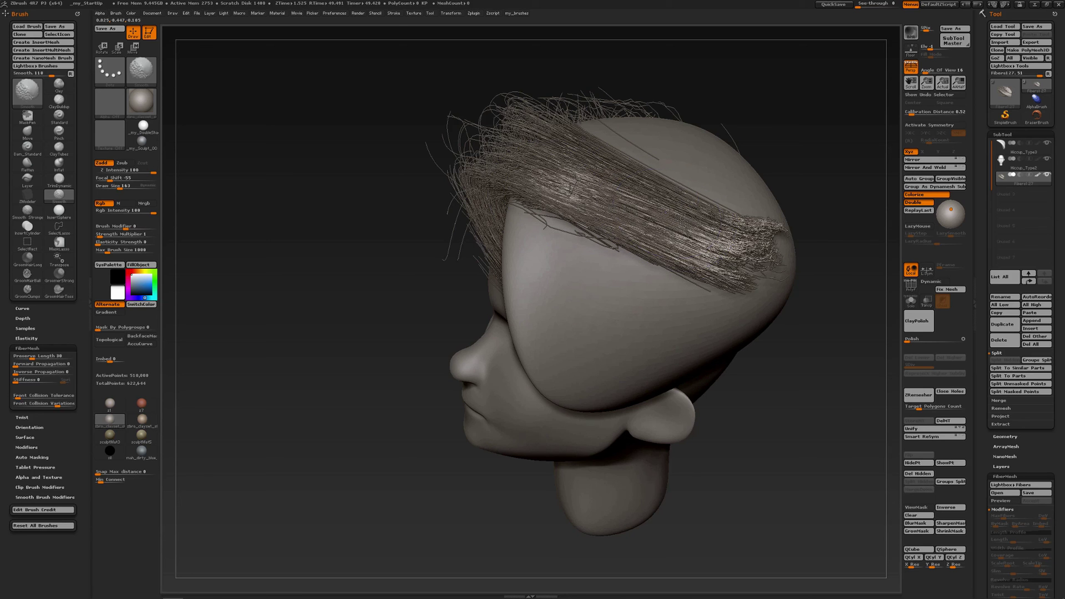
Hide the curved guide subtool and view the tuft from the side to find stray strands.
{"action": "mouse_move", "coordinate": [638, 255]}
{"action": "right_mouse_down"}
{"action": "mouse_move", "coordinate": [682, 187]}
{"action": "mouse_move", "coordinate": [678, 164]}
{"action": "right_mouse_up"}
{"action": "left_click", "coordinate": [1047, 143]}
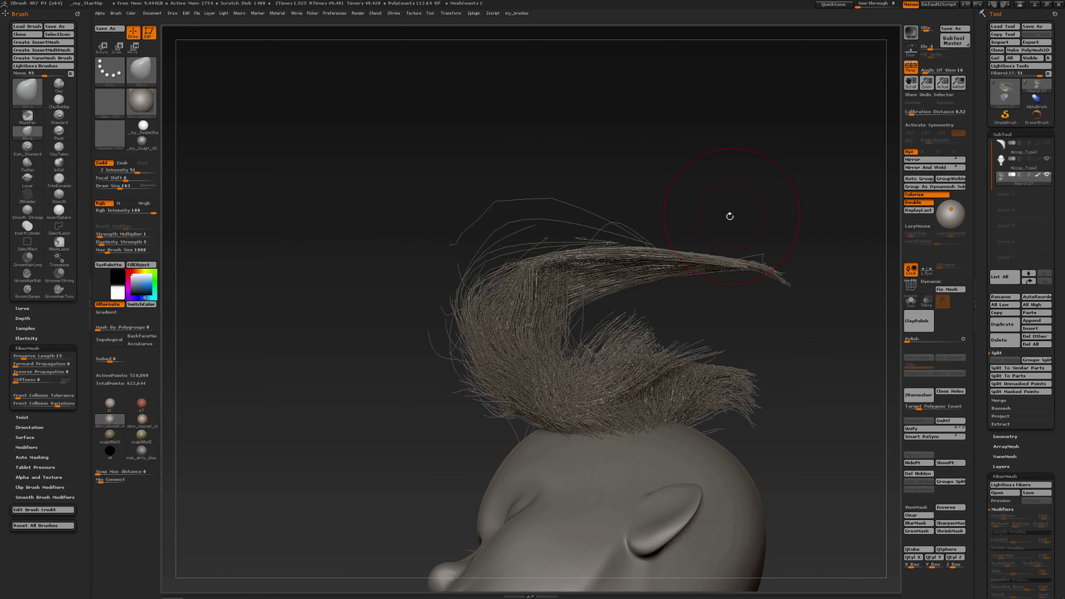
{"action": "right_click_drag", "start_coordinate": [730, 216], "coordinate": [718, 177]}
{"action": "left_click_drag", "start_coordinate": [717, 177], "coordinate": [701, 258]}
{"action": "mouse_move", "coordinate": [640, 278]}
{"action": "left_mouse_down"}
{"action": "mouse_move", "coordinate": [521, 324]}
{"action": "mouse_move", "coordinate": [488, 304]}
{"action": "mouse_move", "coordinate": [408, 316]}
{"action": "left_mouse_up"}
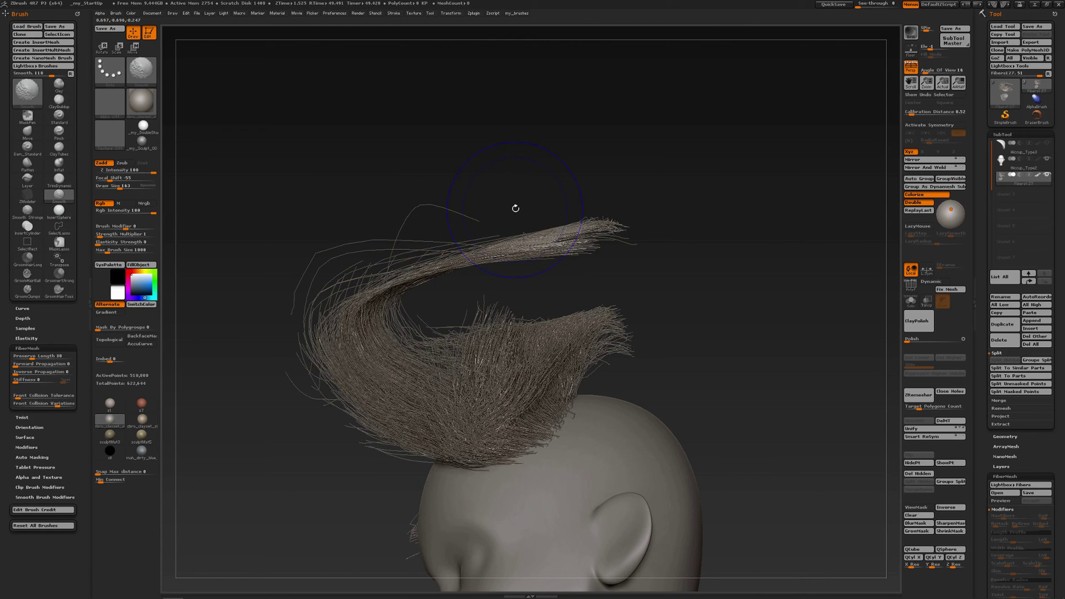
Isolate the stray strand above the tuft using PolyFrame, mask it, show all fibers, invert the mask and turn PolyFrame off.
{"action": "key", "text": "shift+f"}
{"action": "key", "text": "ctrl+shift"}
{"action": "left_click", "coordinate": [435, 205], "text": "ctrl+shift"}
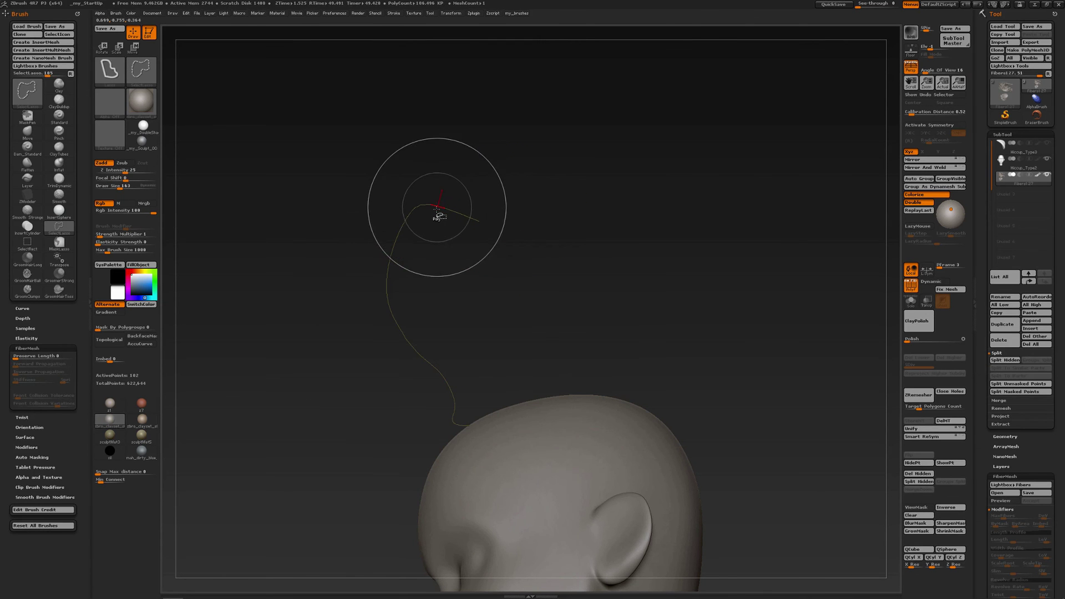
{"action": "key", "text": "ctrl"}
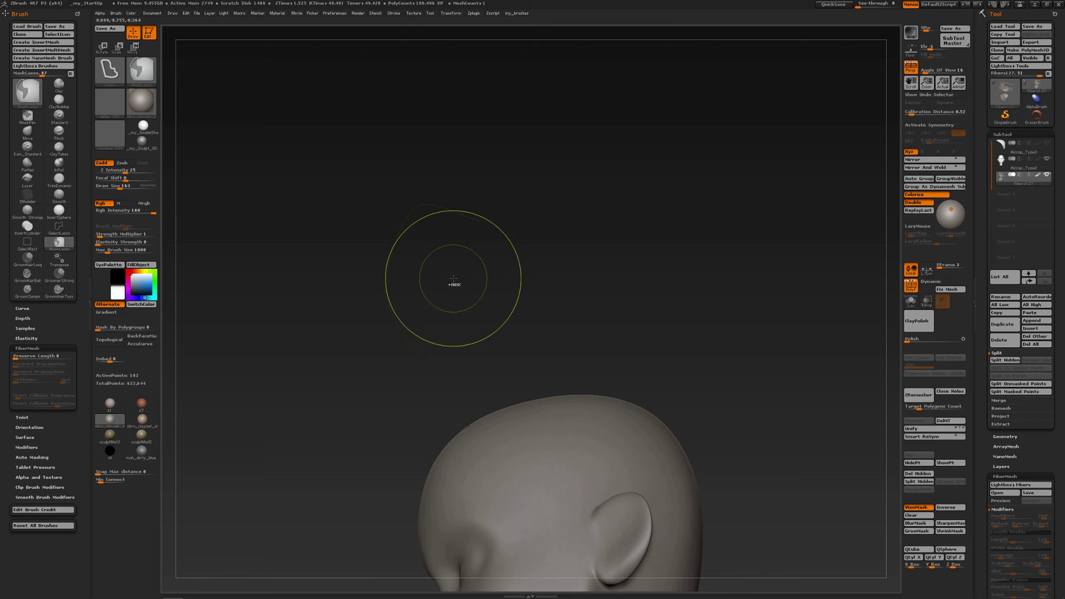
{"action": "key", "text": "ctrl+shift"}
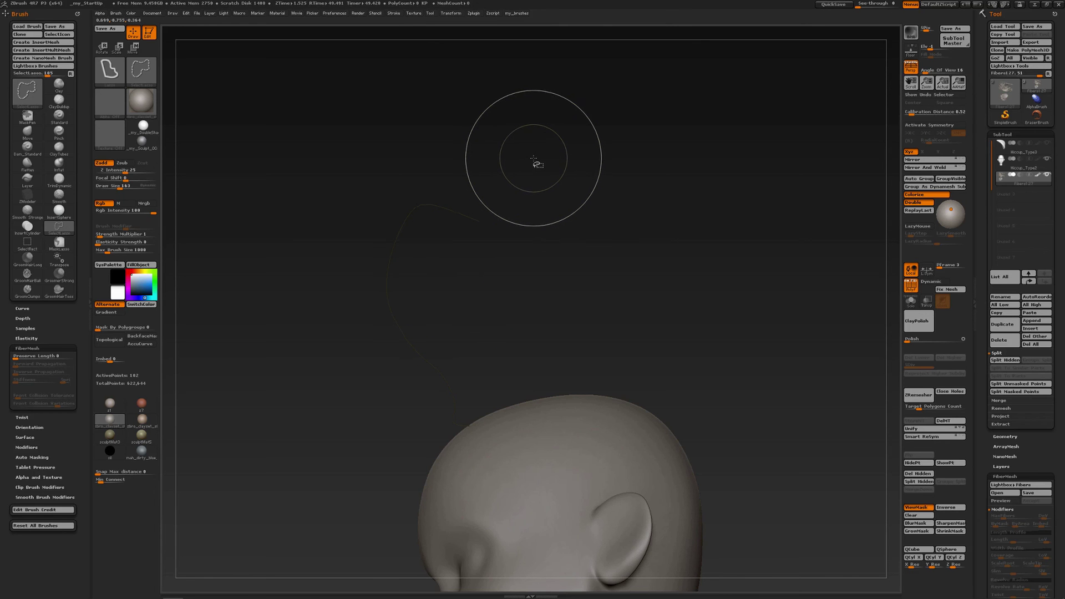
{"action": "left_click", "coordinate": [534, 158], "text": "ctrl+shift"}
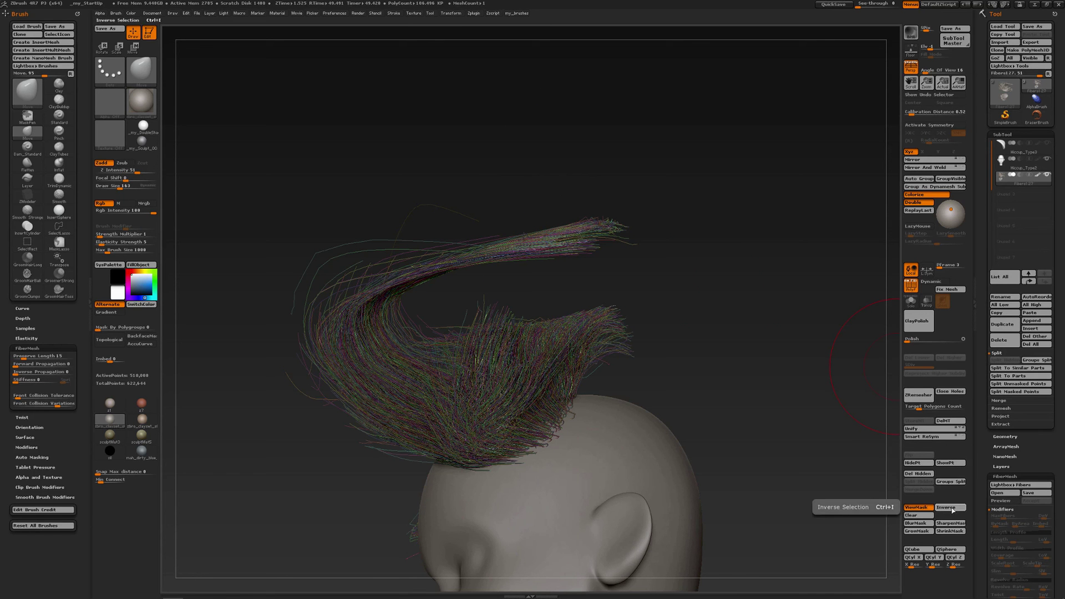
{"action": "left_click", "coordinate": [950, 508]}
{"action": "left_click", "coordinate": [910, 307]}
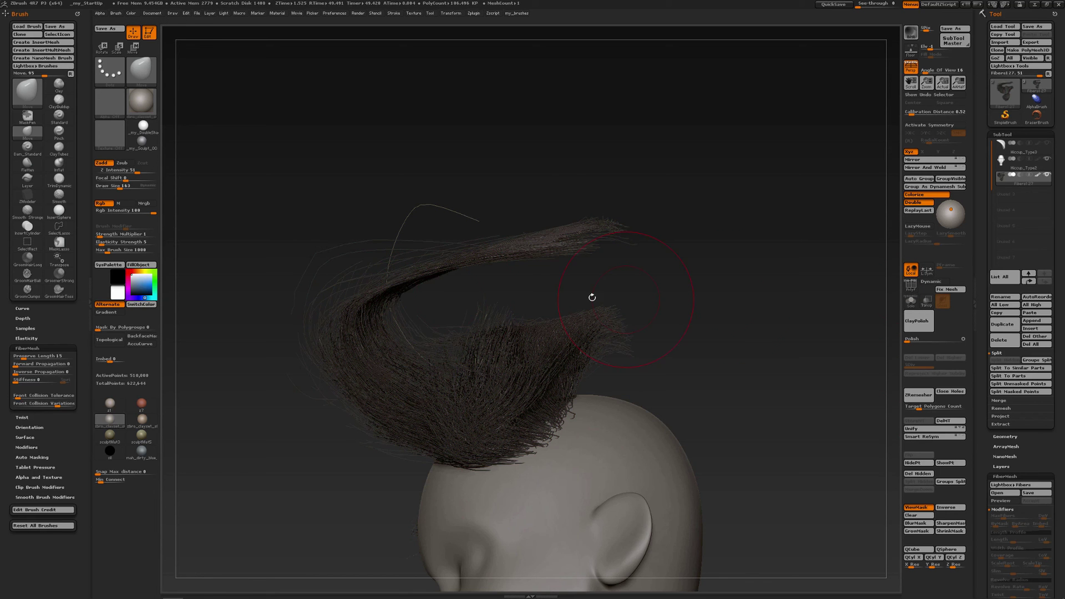
Bring the unmasked stray strand down into the tuft with the Move and Smooth brushes.
{"action": "left_click_drag", "start_coordinate": [452, 293], "coordinate": [445, 295]}
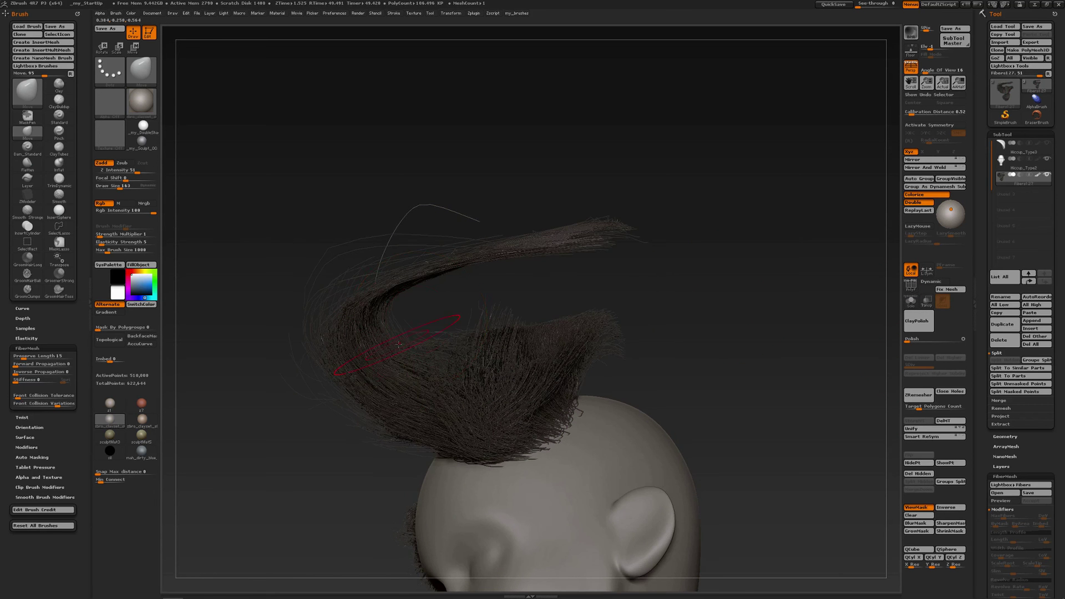
{"action": "left_click_drag", "start_coordinate": [399, 345], "coordinate": [445, 315]}
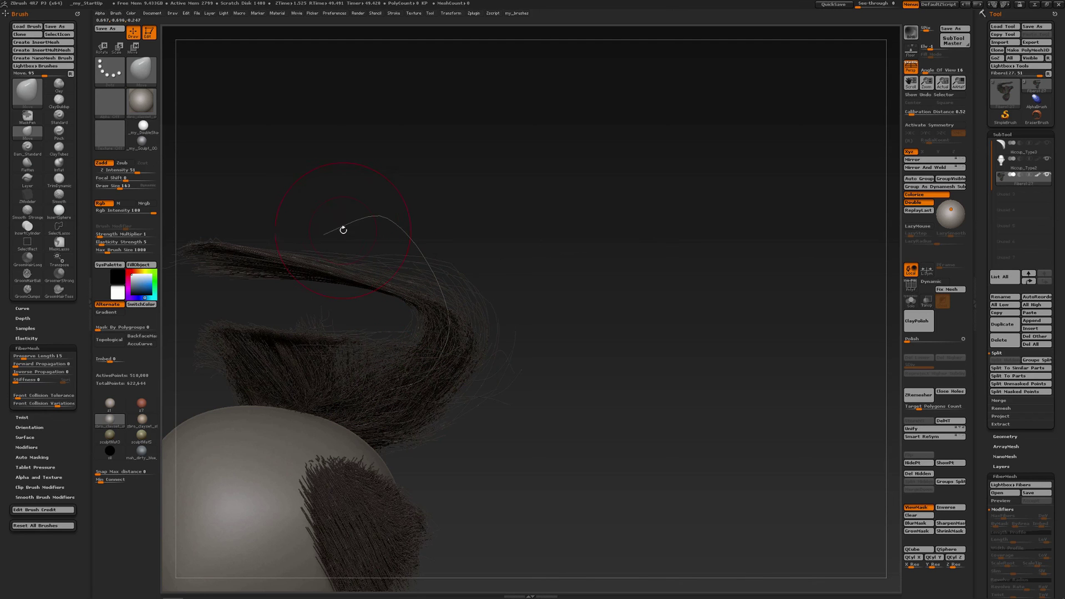
{"action": "mouse_move", "coordinate": [326, 234]}
{"action": "left_mouse_down"}
{"action": "mouse_move", "coordinate": [221, 248]}
{"action": "mouse_move", "coordinate": [344, 238]}
{"action": "mouse_move", "coordinate": [328, 238]}
{"action": "left_mouse_up"}
{"action": "left_click_drag", "start_coordinate": [401, 236], "coordinate": [406, 262], "text": "shift"}
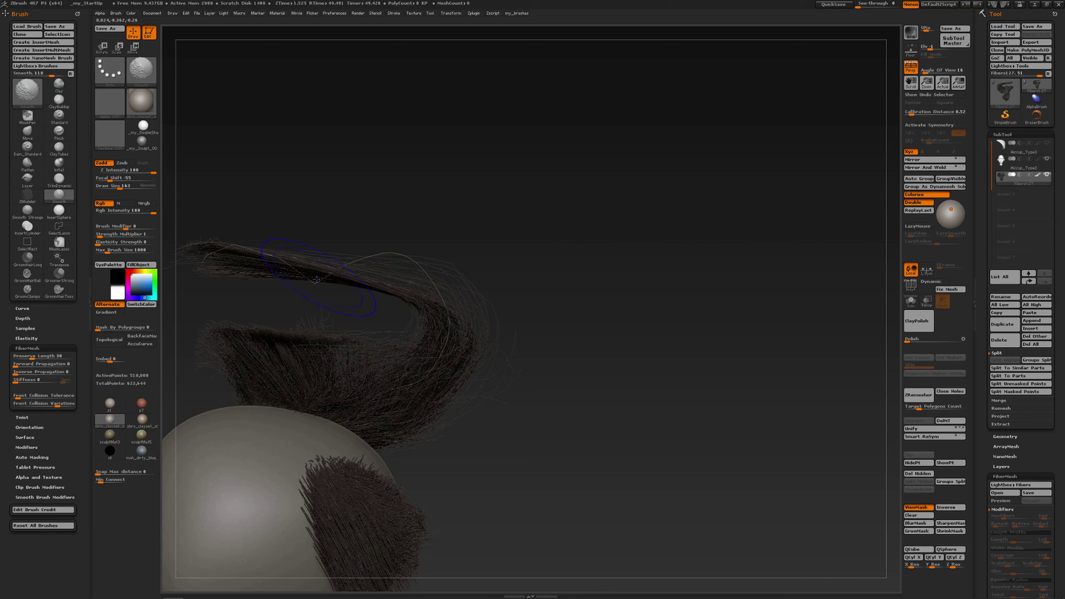
{"action": "mouse_move", "coordinate": [316, 280]}
{"action": "left_mouse_down", "text": "shift"}
{"action": "mouse_move", "coordinate": [340, 257]}
{"action": "mouse_move", "coordinate": [416, 257]}
{"action": "left_mouse_up", "text": "shift"}
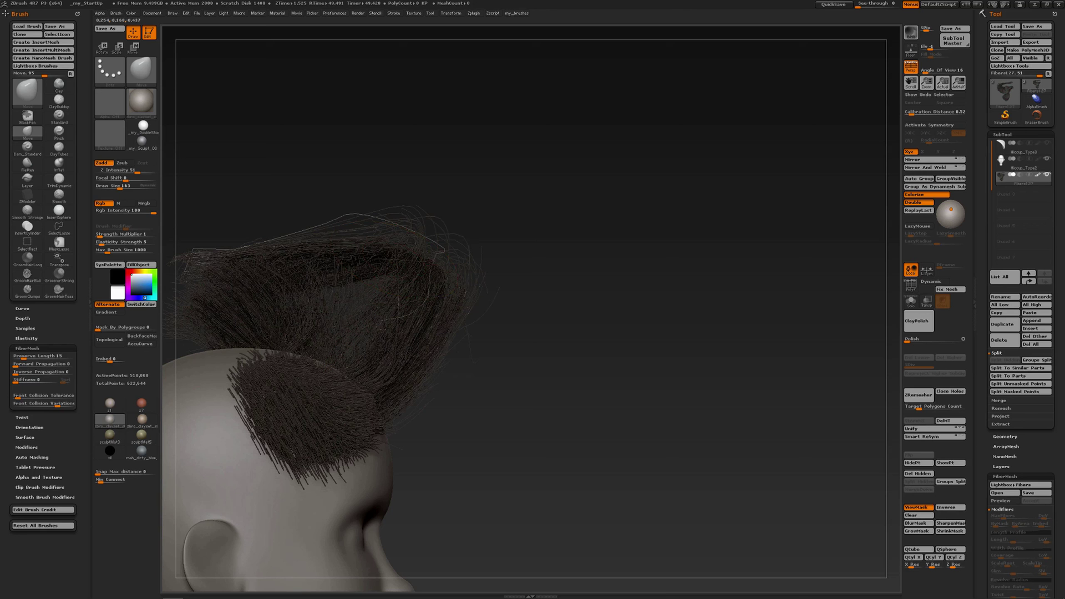
{"action": "key", "text": "shift"}
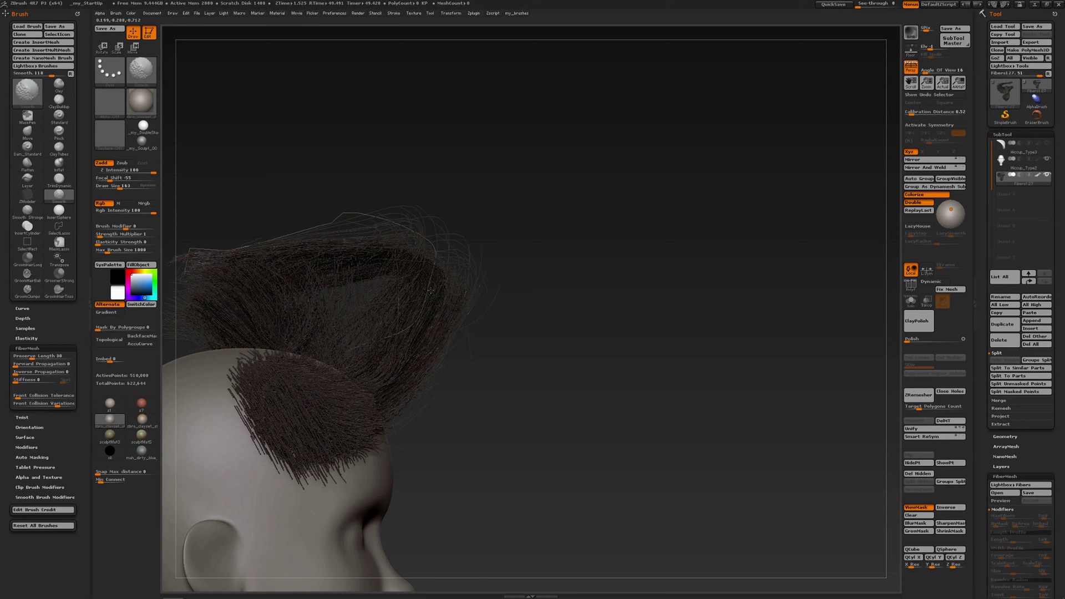
{"action": "left_click_drag", "start_coordinate": [389, 231], "coordinate": [328, 224], "text": "shift"}
Set the Smooth brush's Preserve Length to 0 and smooth the stray strand's protruding end.
{"action": "right_click_drag", "start_coordinate": [429, 257], "coordinate": [600, 248], "text": "alt"}
{"action": "key", "text": "shift"}
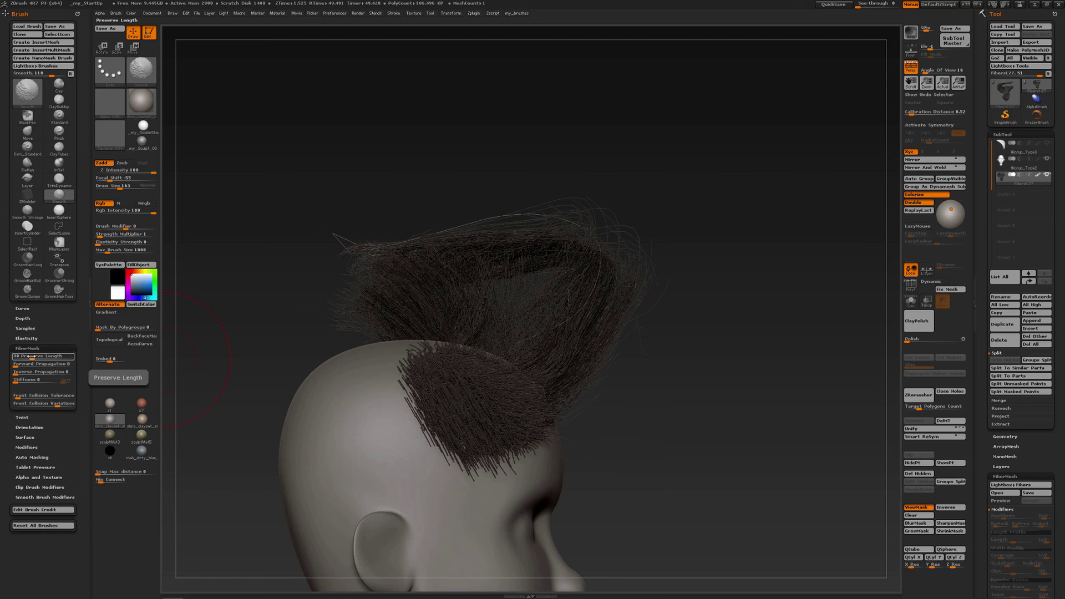
{"action": "left_click_drag", "start_coordinate": [30, 358], "coordinate": [13, 358]}
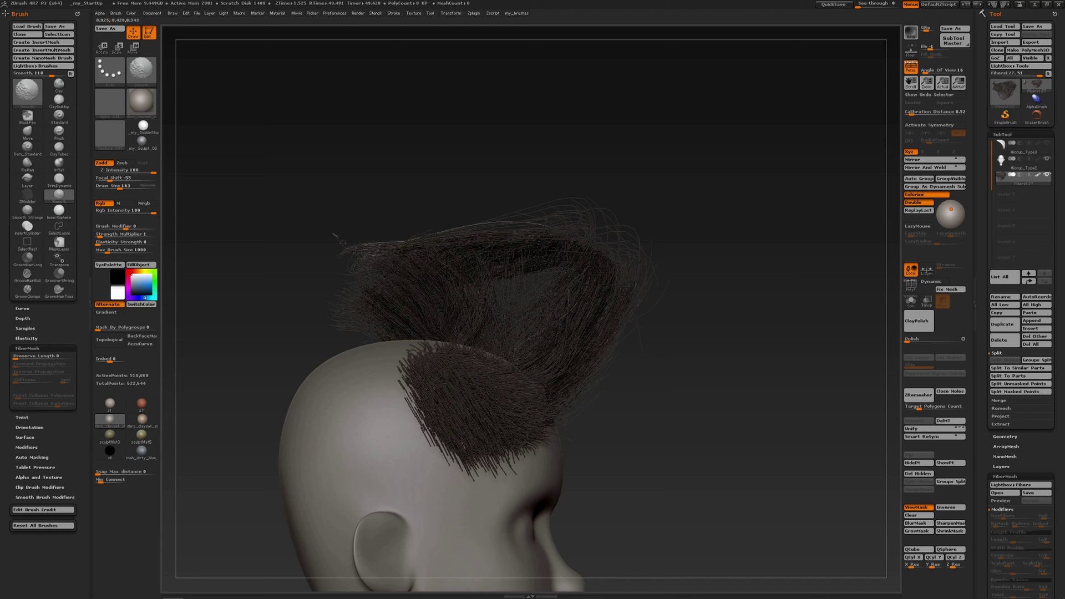
Turn off the mask display on the fibers and view the whole head from the front.
{"action": "left_click_drag", "start_coordinate": [477, 177], "coordinate": [522, 227]}
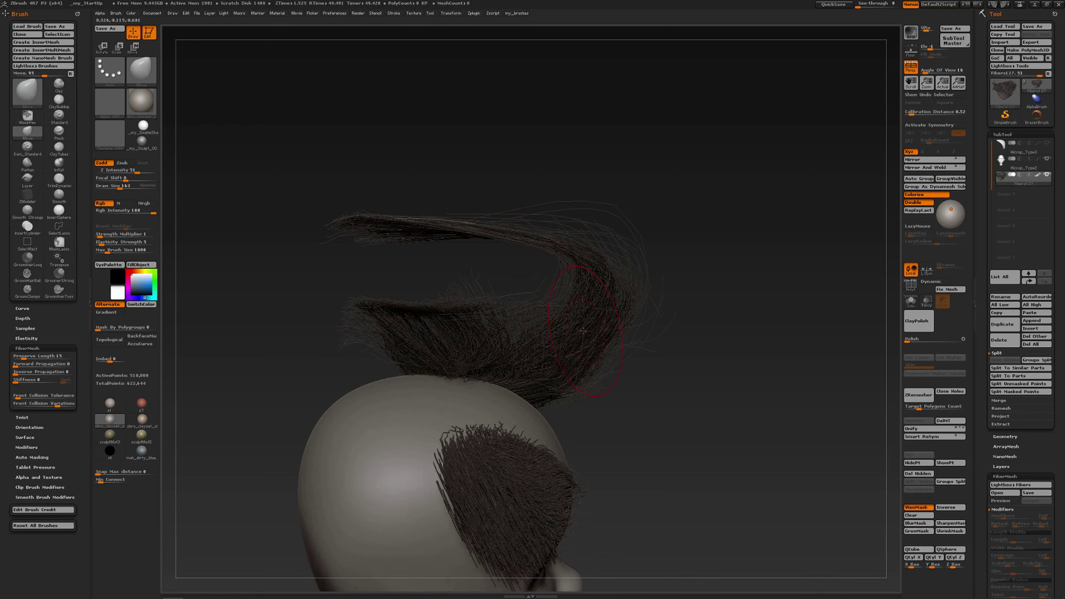
{"action": "left_click_drag", "start_coordinate": [583, 332], "coordinate": [573, 143]}
{"action": "key", "text": "ctrl+h"}
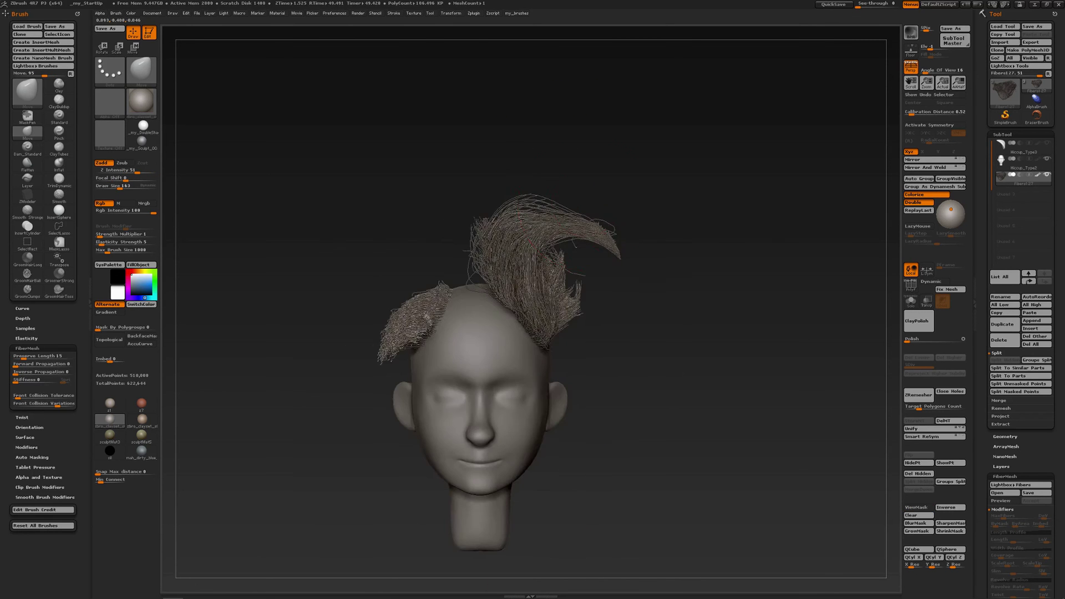
Smooth the stray fibers sticking out around the edge of the upper tuft from several sides of the head.
{"action": "mouse_move", "coordinate": [671, 310]}
{"action": "left_mouse_down"}
{"action": "mouse_move", "coordinate": [566, 291]}
{"action": "mouse_move", "coordinate": [572, 274]}
{"action": "mouse_move", "coordinate": [552, 272]}
{"action": "left_mouse_up"}
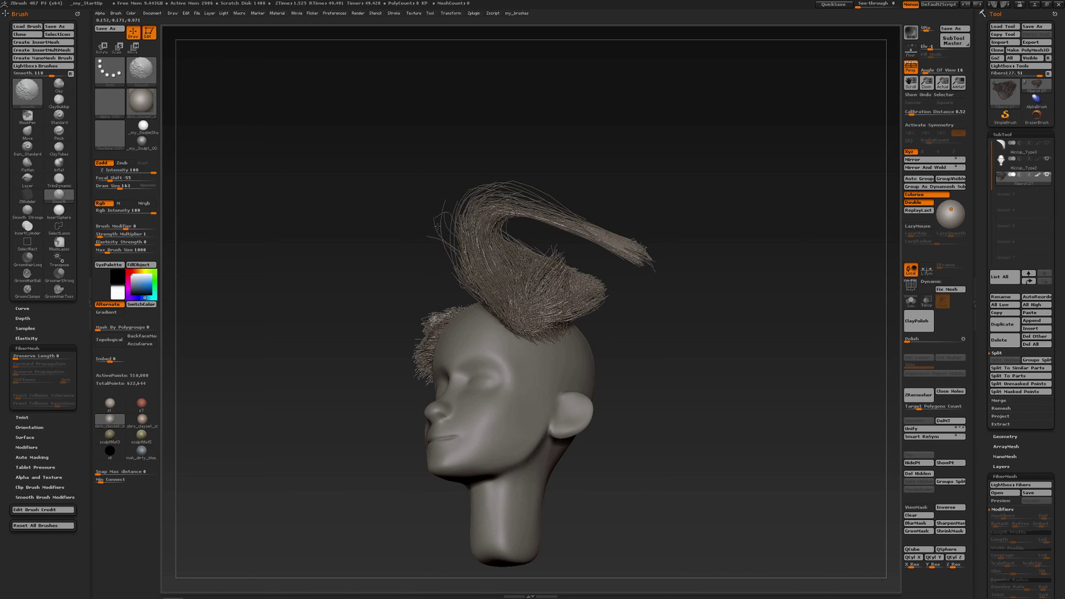
{"action": "left_click_drag", "start_coordinate": [432, 226], "coordinate": [483, 195]}
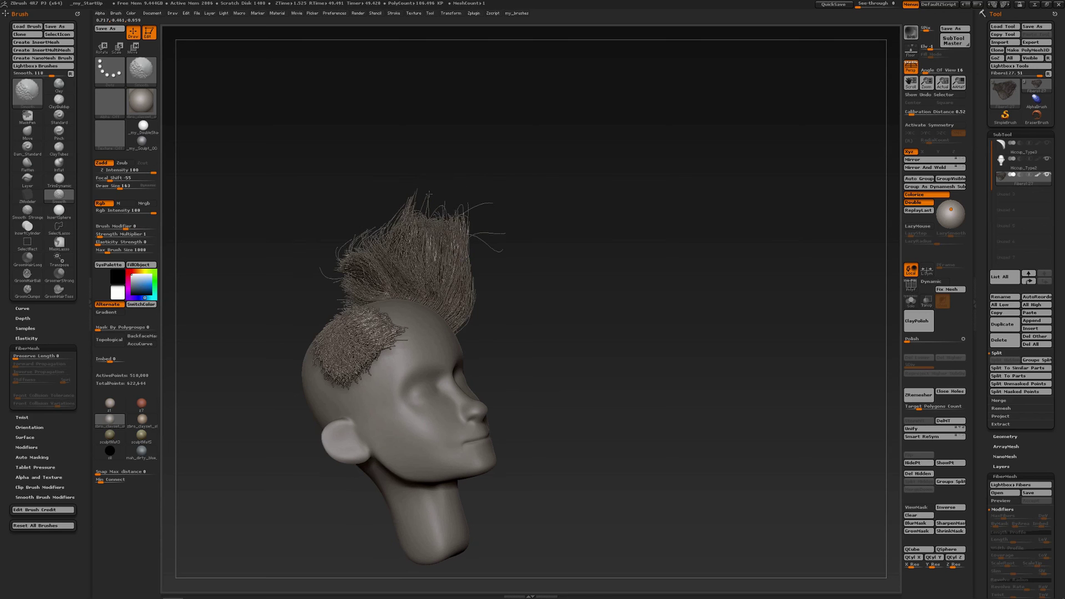
{"action": "left_click_drag", "start_coordinate": [493, 229], "coordinate": [491, 205]}
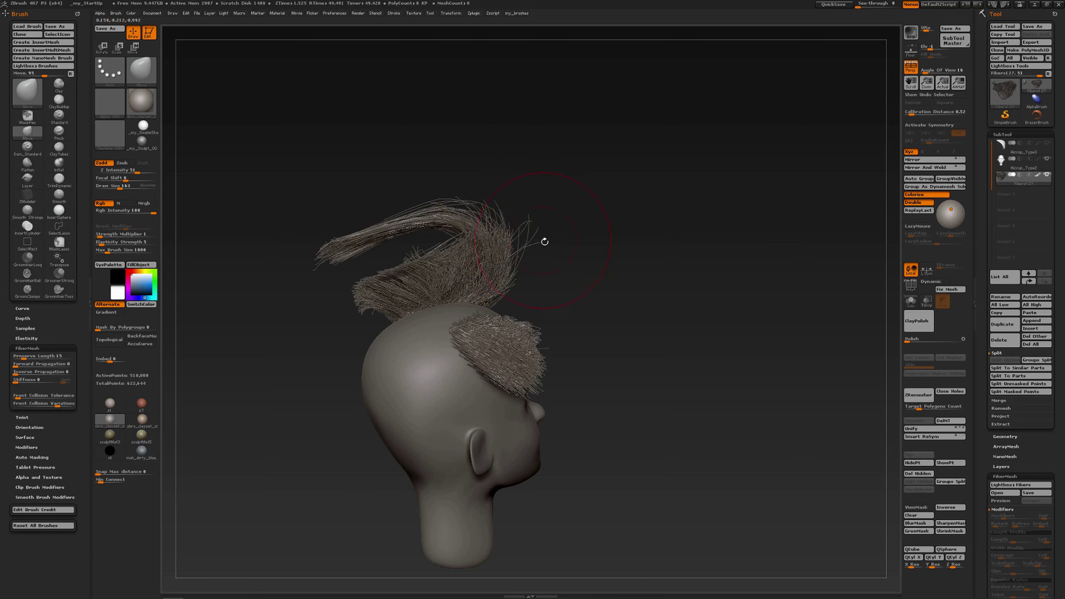
{"action": "left_click_drag", "start_coordinate": [544, 241], "coordinate": [591, 243]}
Show the curved Hiccup_Type3 guide mesh, nudge the tuft's fibers along it with the Move brush, and hide the guide again.
{"action": "left_click", "coordinate": [1050, 147]}
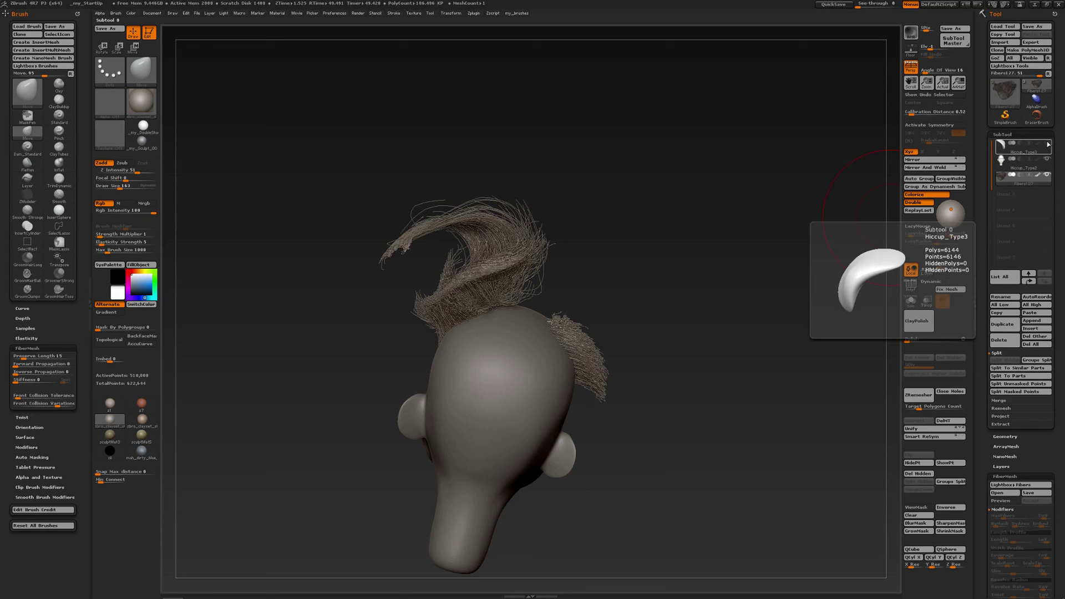
{"action": "left_click_drag", "start_coordinate": [484, 213], "coordinate": [491, 257]}
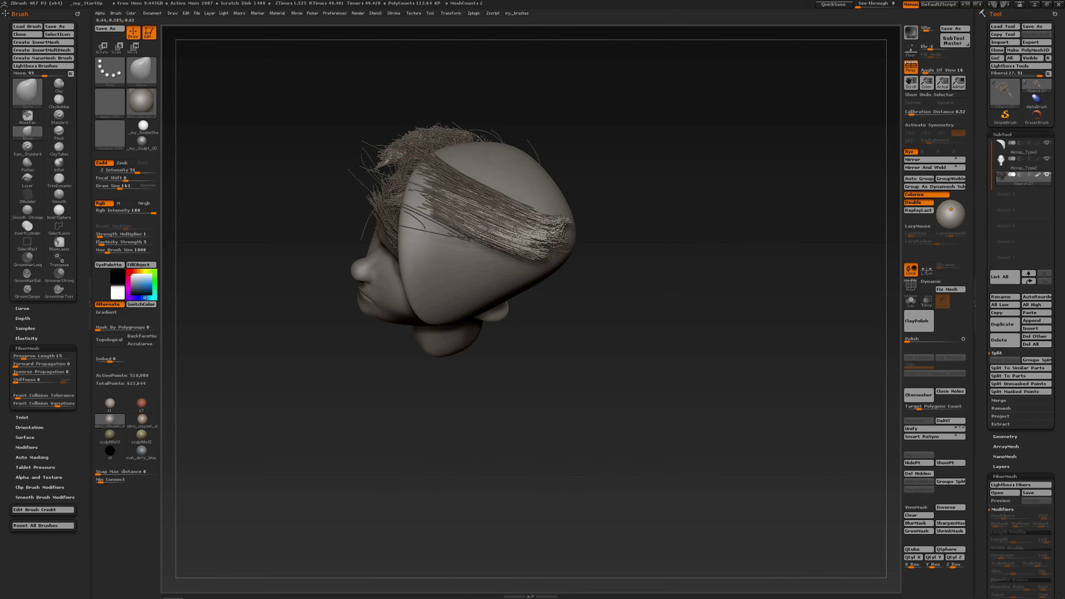
{"action": "left_click_drag", "start_coordinate": [433, 194], "coordinate": [657, 292]}
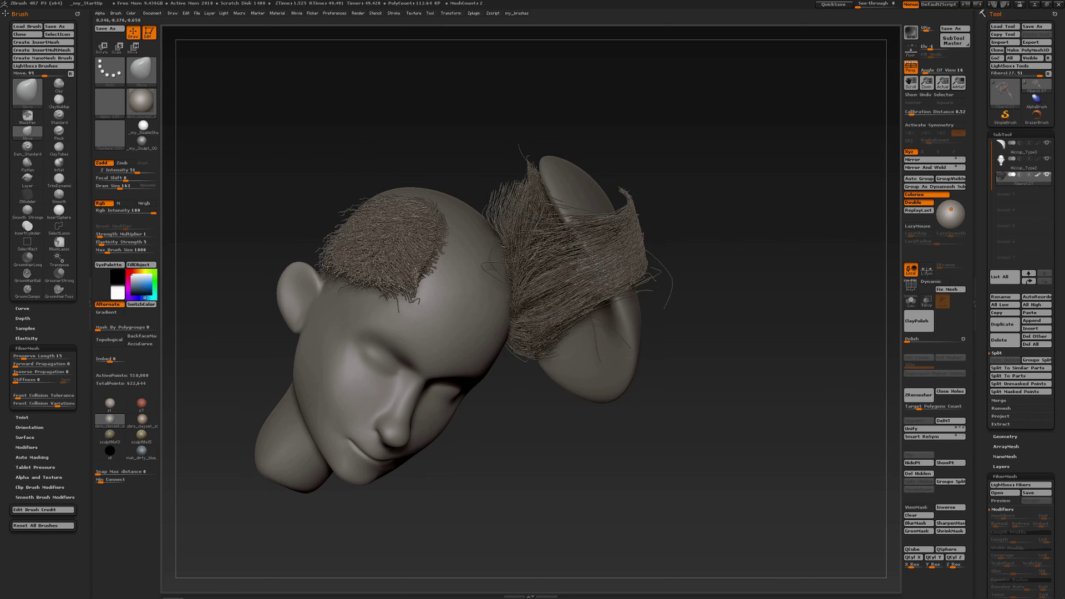
{"action": "mouse_move", "coordinate": [579, 263]}
{"action": "left_mouse_down"}
{"action": "mouse_move", "coordinate": [594, 252]}
{"action": "mouse_move", "coordinate": [578, 163]}
{"action": "left_mouse_up"}
{"action": "left_click", "coordinate": [1047, 144]}
Pull the loose fibers at the tuft's crown inward with the Move brush and view the whole head from the front.
{"action": "left_click_drag", "start_coordinate": [766, 227], "coordinate": [656, 240]}
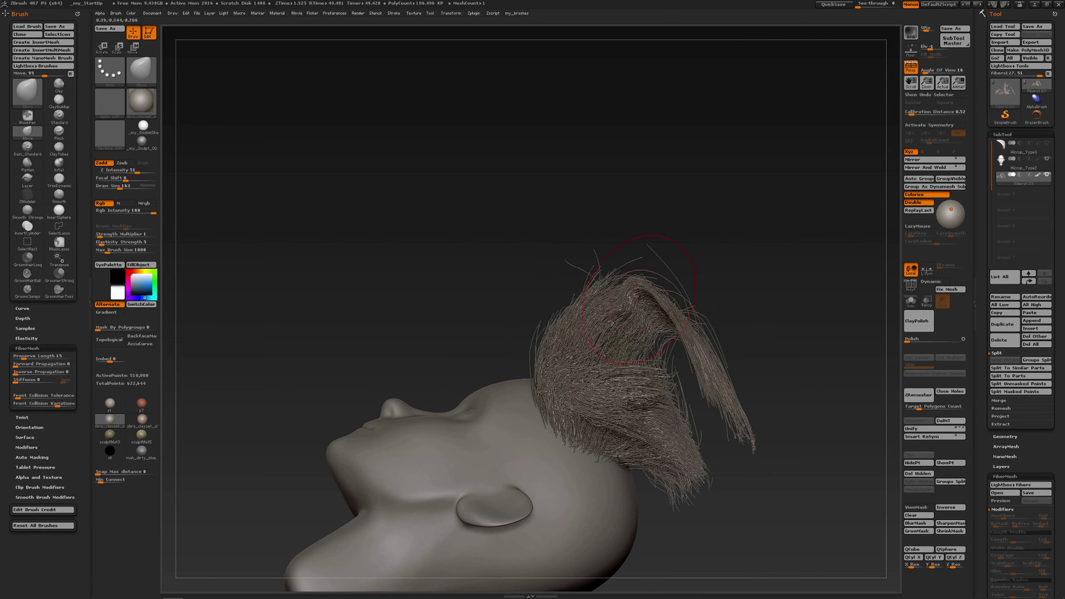
{"action": "mouse_move", "coordinate": [650, 302]}
{"action": "left_mouse_down"}
{"action": "mouse_move", "coordinate": [670, 370]}
{"action": "mouse_move", "coordinate": [614, 283]}
{"action": "left_mouse_up"}
{"action": "right_click_drag", "start_coordinate": [614, 284], "coordinate": [599, 241], "text": "ctrl"}
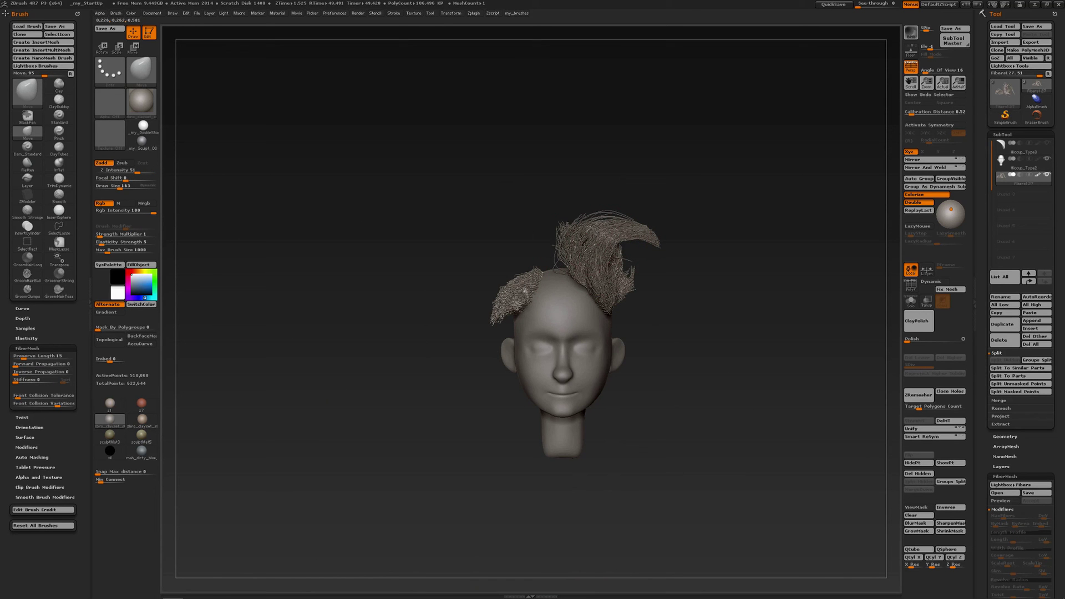